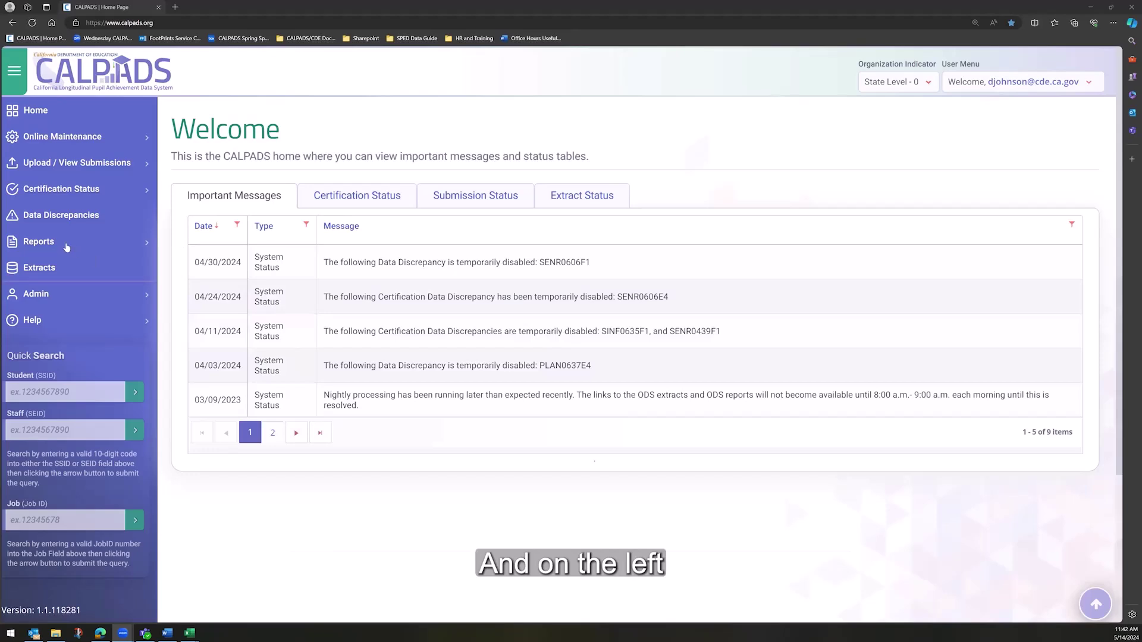
# Step: Open report 16.21, Students with Disabilities Overdue Plan Review and Reevaluation Meetings, under Accountability/Monitoring Reports
pyautogui.click(65, 244)
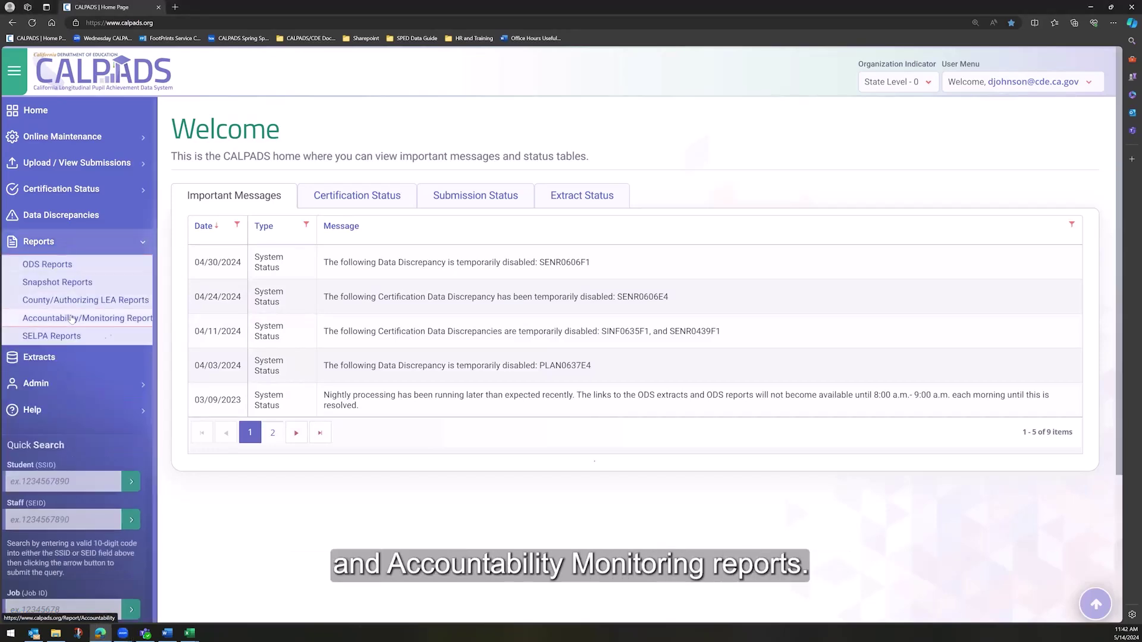
pyautogui.click(72, 319)
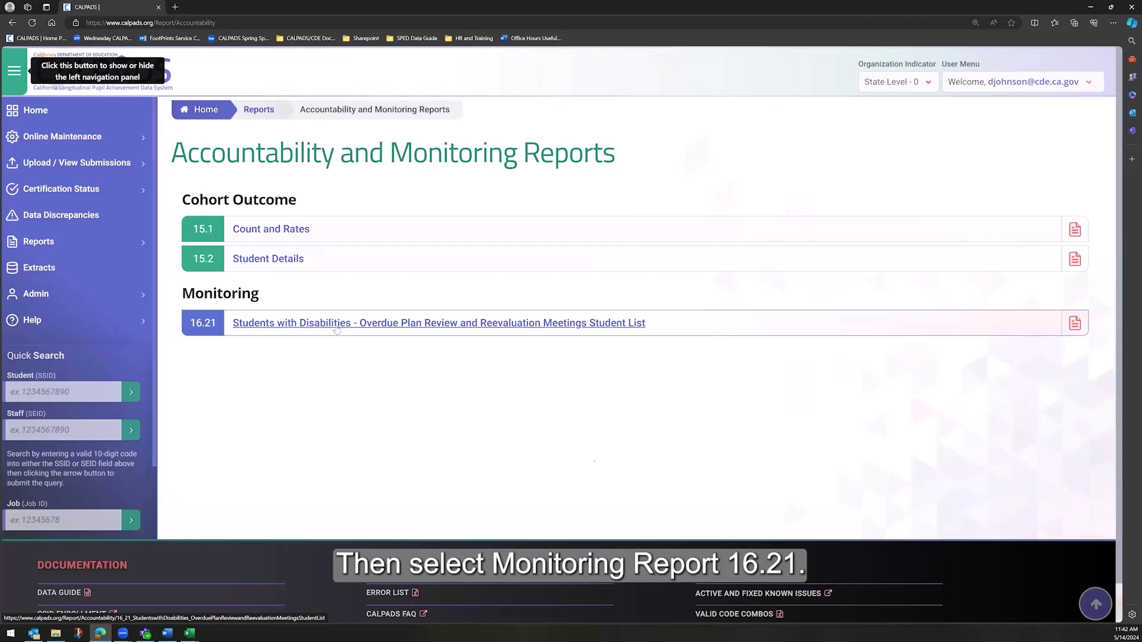
pyautogui.click(336, 324)
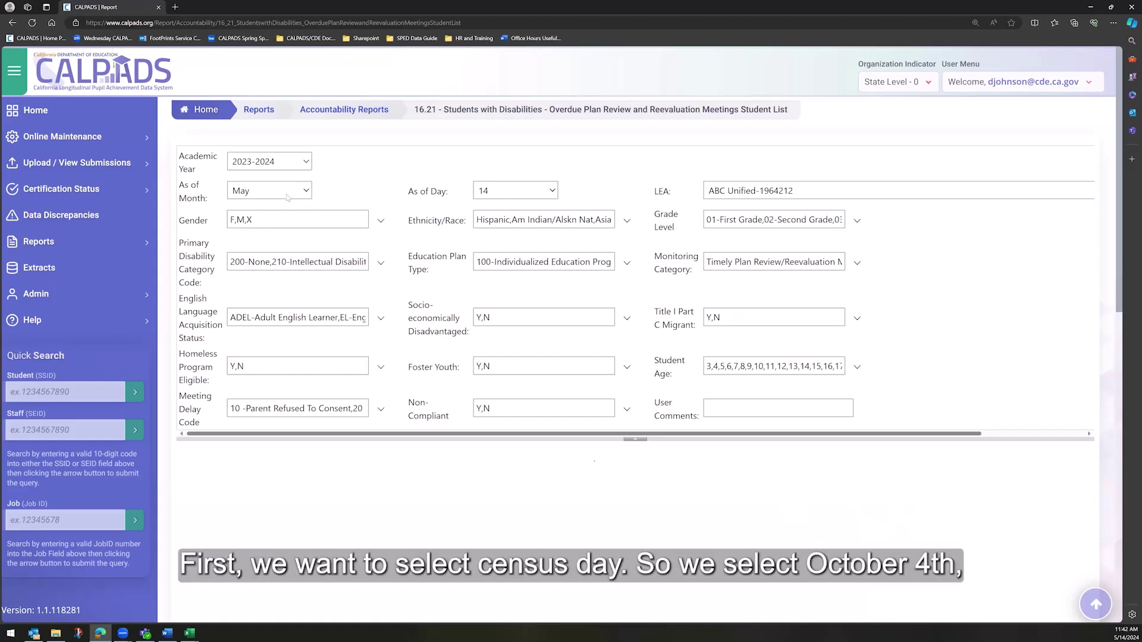
# Step: Set the report's As of Month to October and As of Day to 4
pyautogui.click(288, 198)
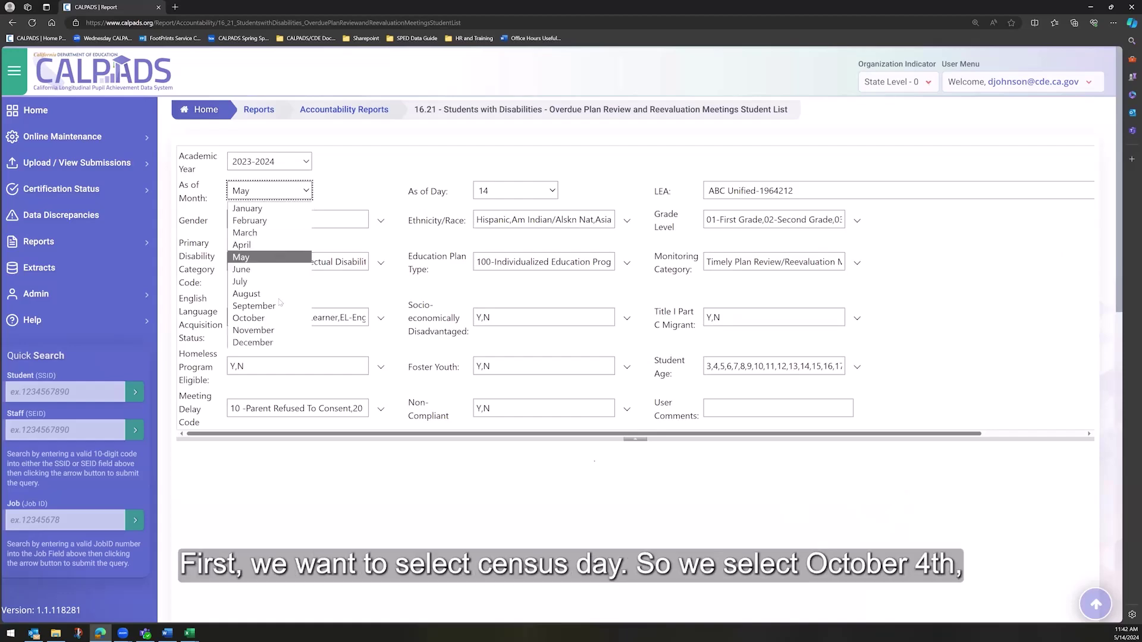
pyautogui.press('Return')
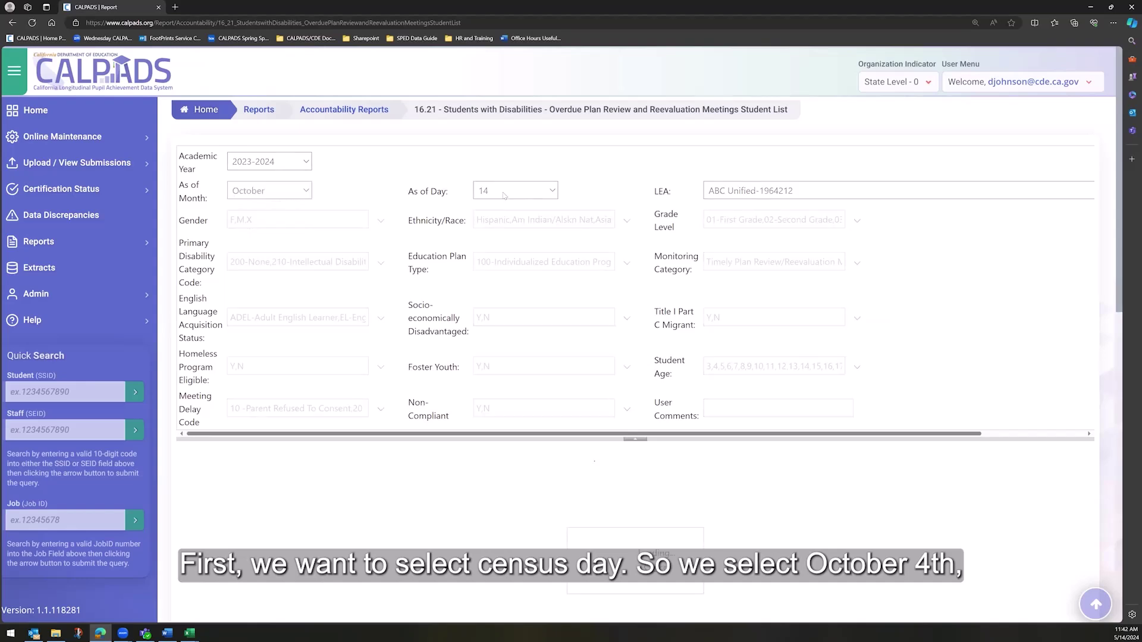
pyautogui.click(504, 192)
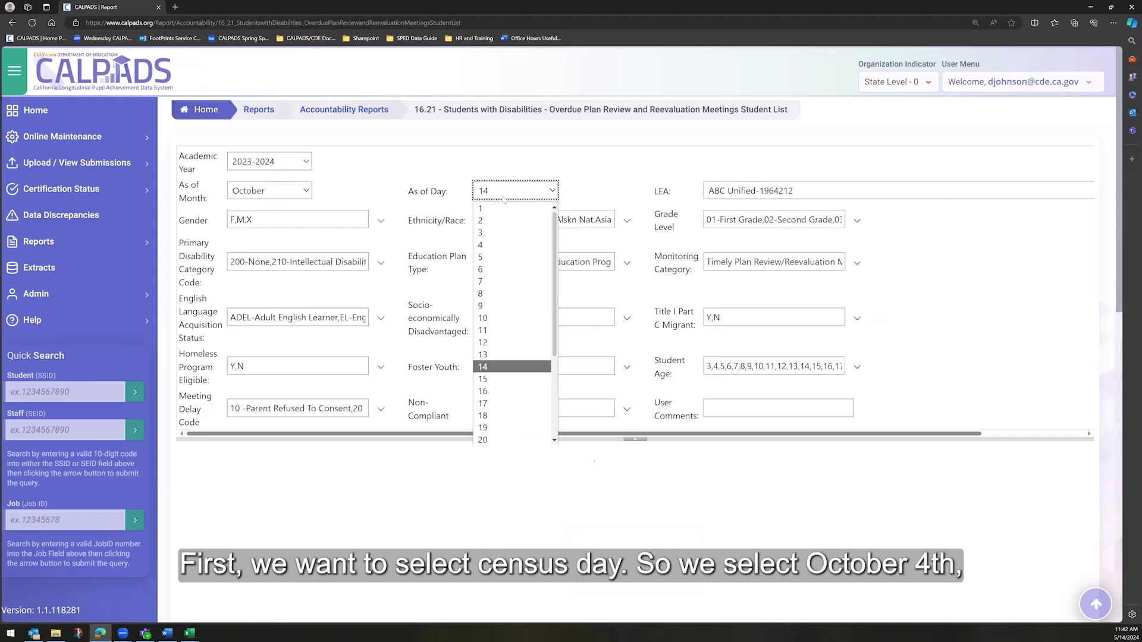
pyautogui.click(494, 246)
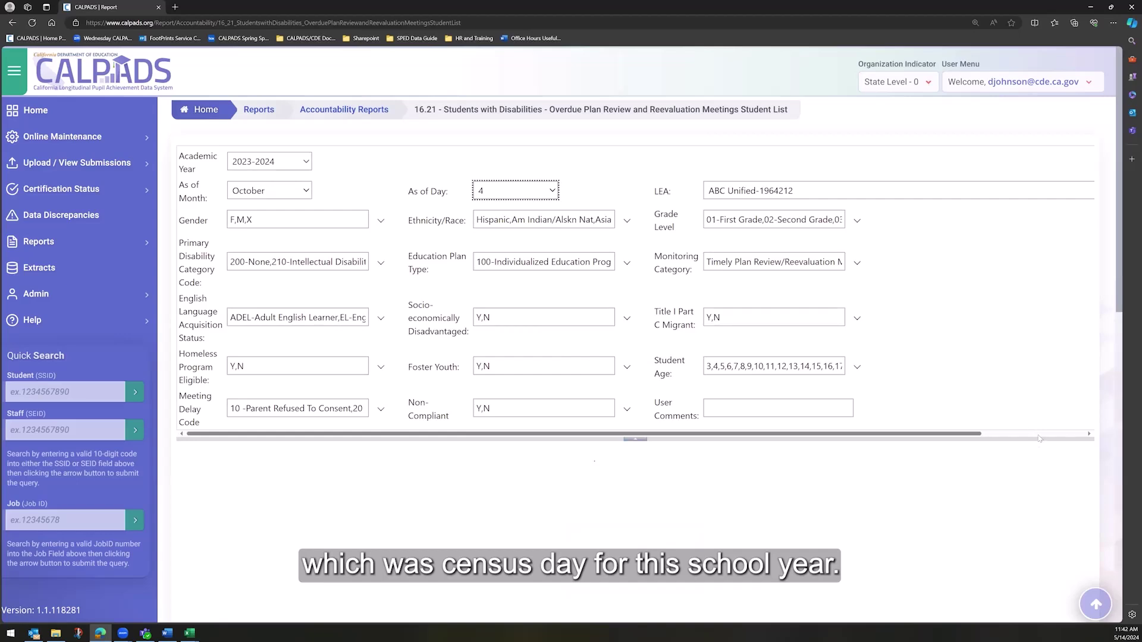
pyautogui.hscroll(3, 1011, 202)
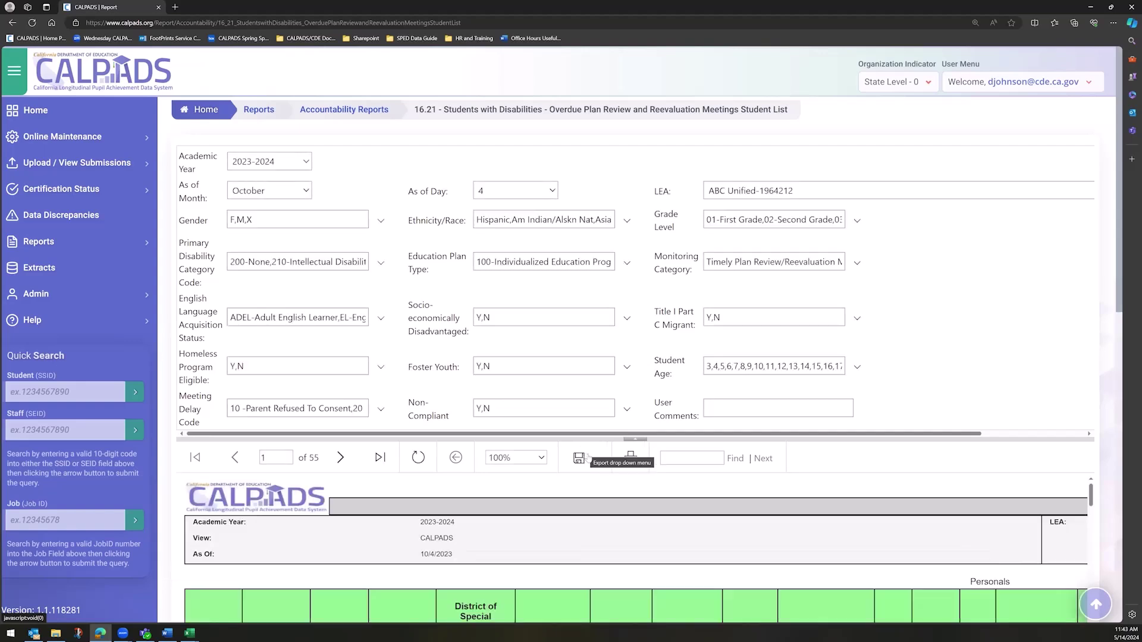
# Step: Export the 55-page October 4 report as a CSV (comma delimited) file named census day
pyautogui.click(594, 459)
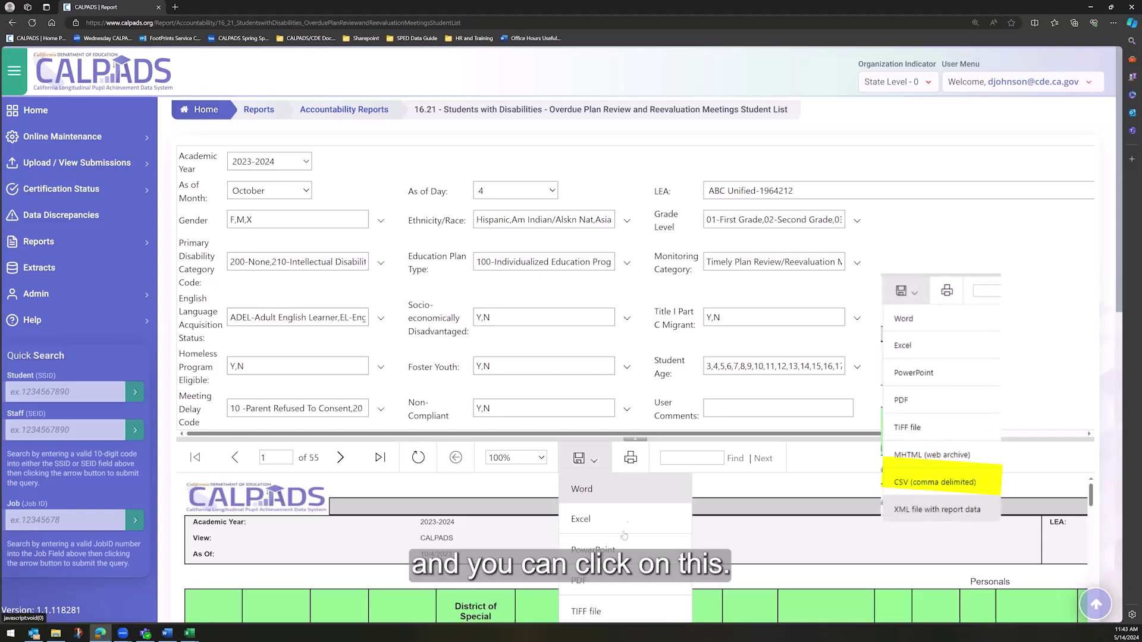
pyautogui.scroll(-1, 627, 517)
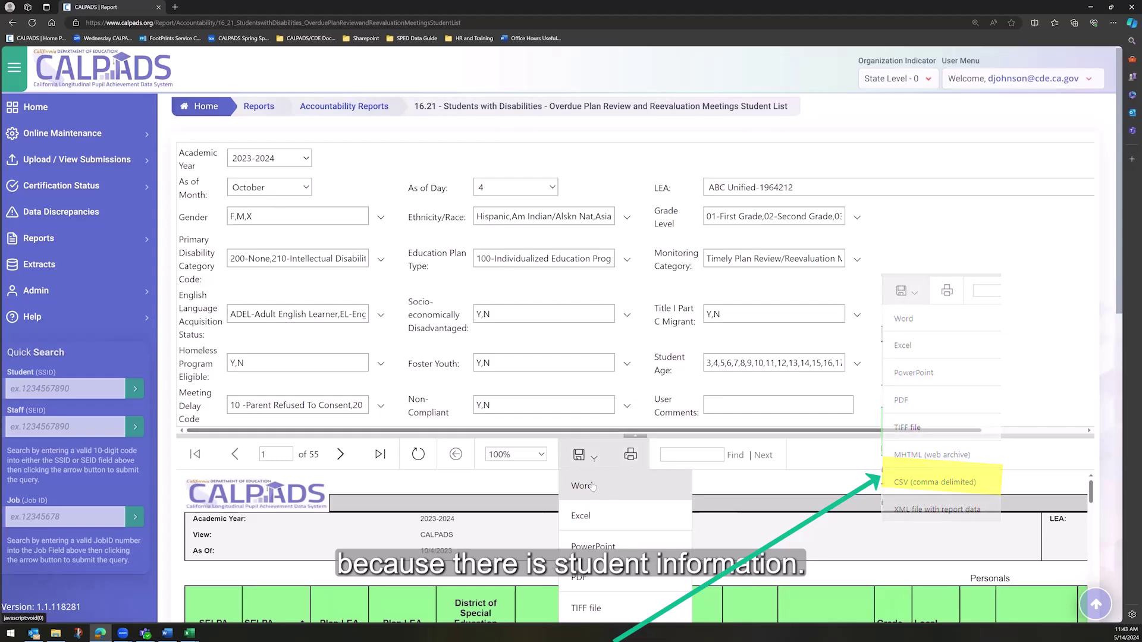
pyautogui.click(729, 509)
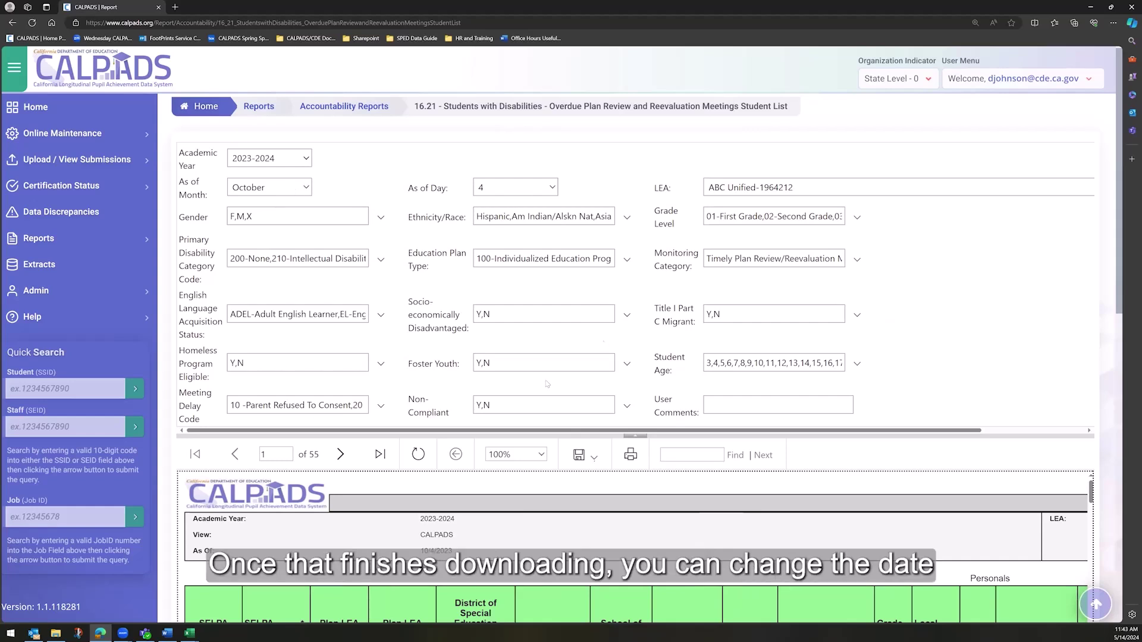
# Step: Rerun report 16.21 with As of Month February and As of Day 13
pyautogui.click(289, 191)
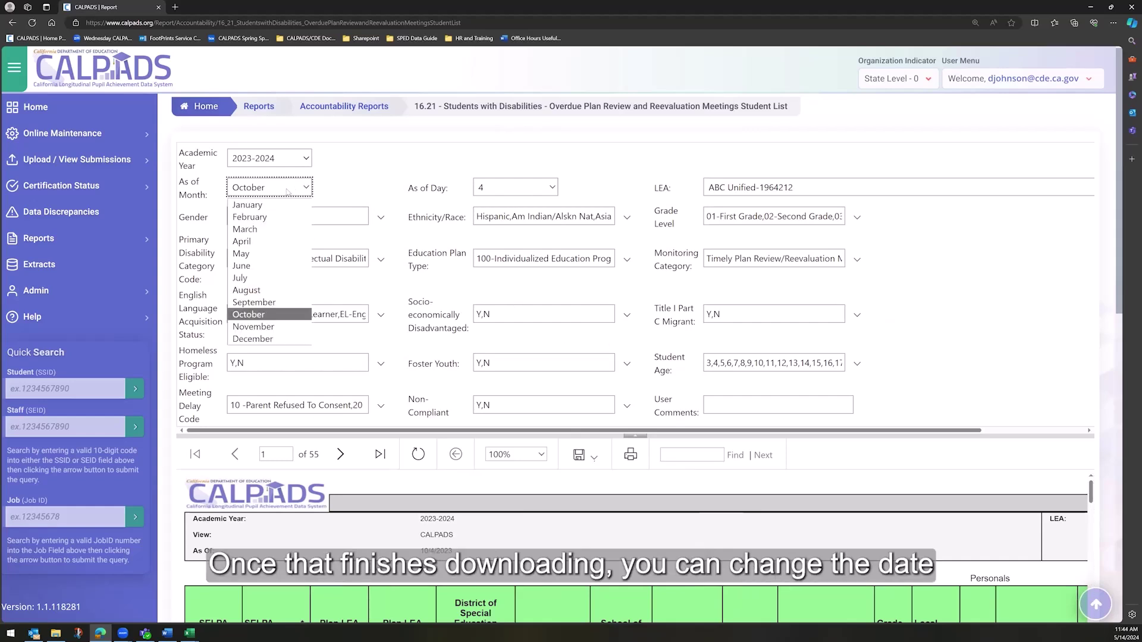
pyautogui.click(291, 217)
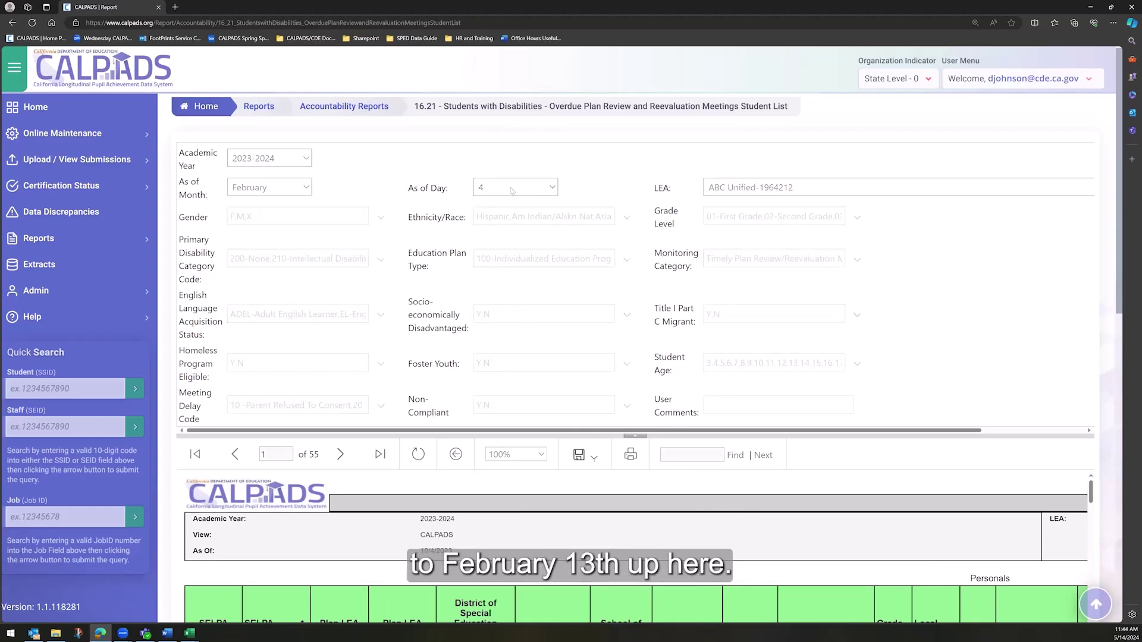
pyautogui.click(512, 189)
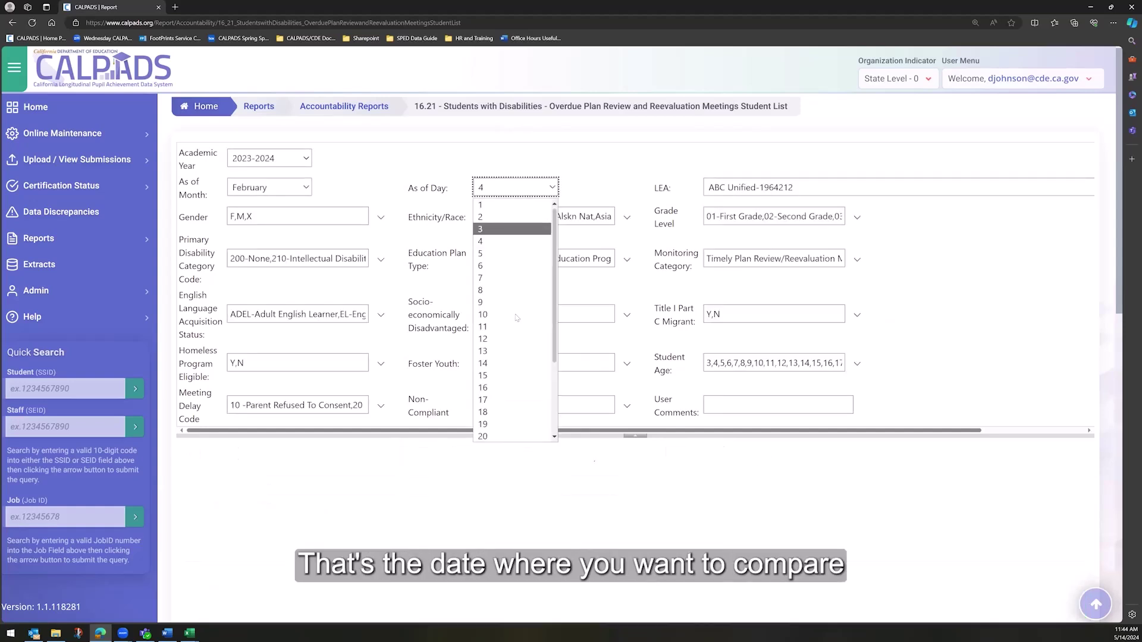
pyautogui.click(513, 351)
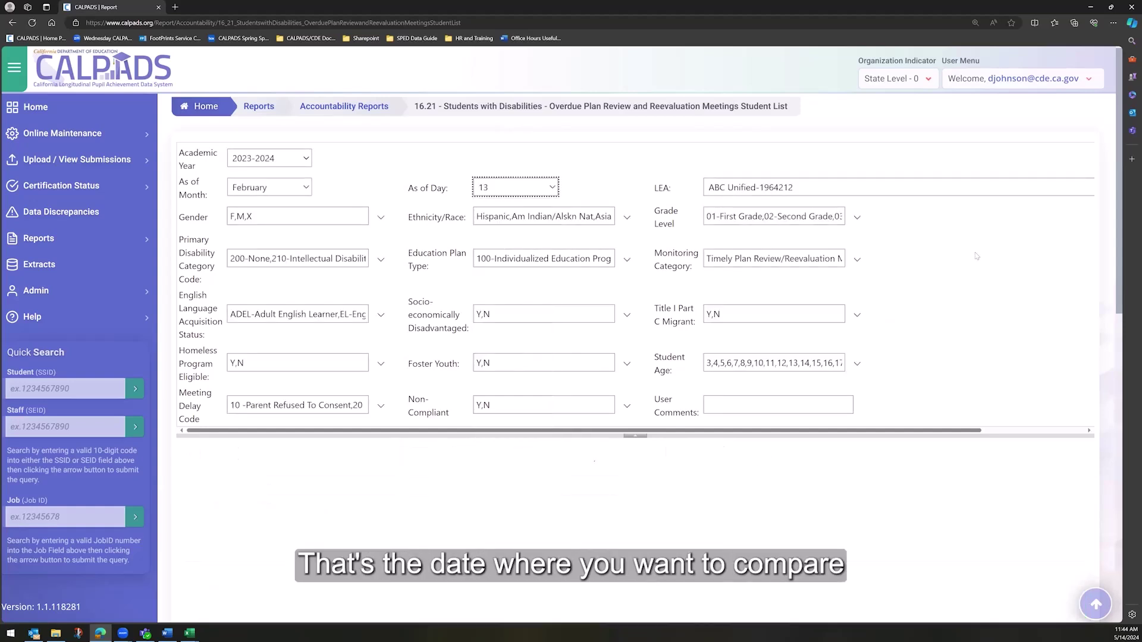
pyautogui.hscroll(3, 1064, 345)
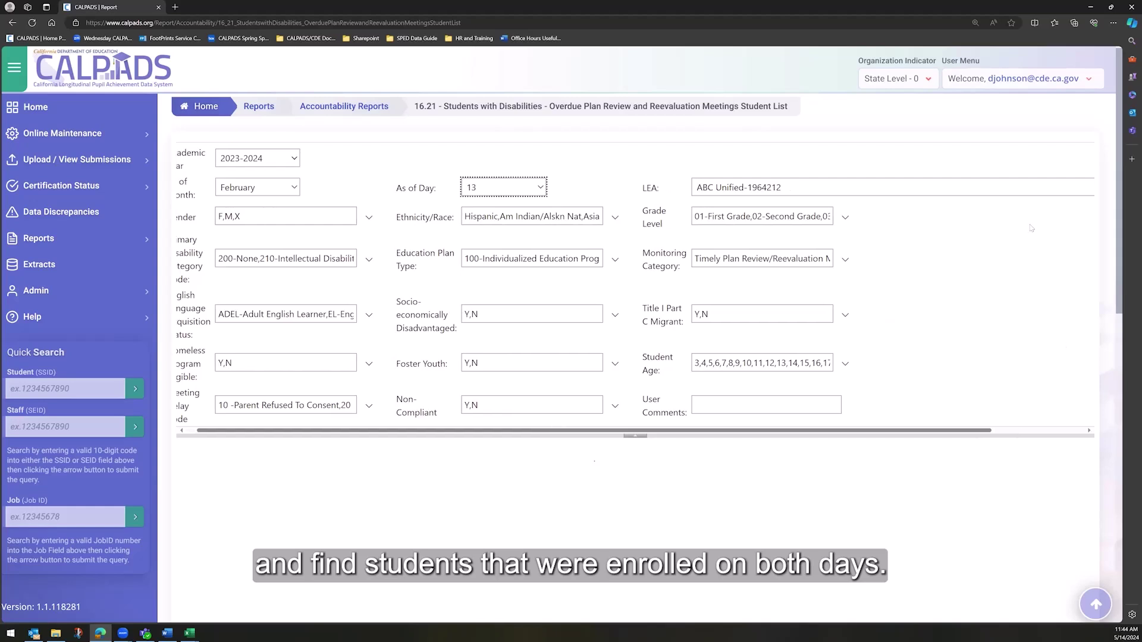
pyautogui.click(1051, 162)
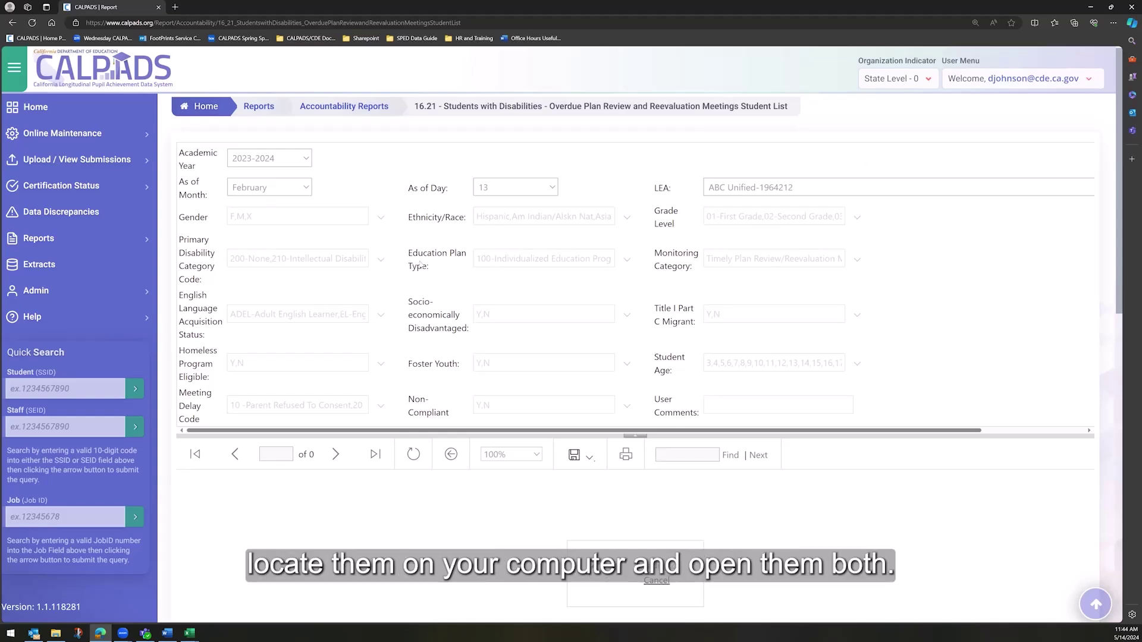
# Step: Move the February 13 sheet into the Census Day workbook beside its Census Day sheet
pyautogui.click(1096, 11)
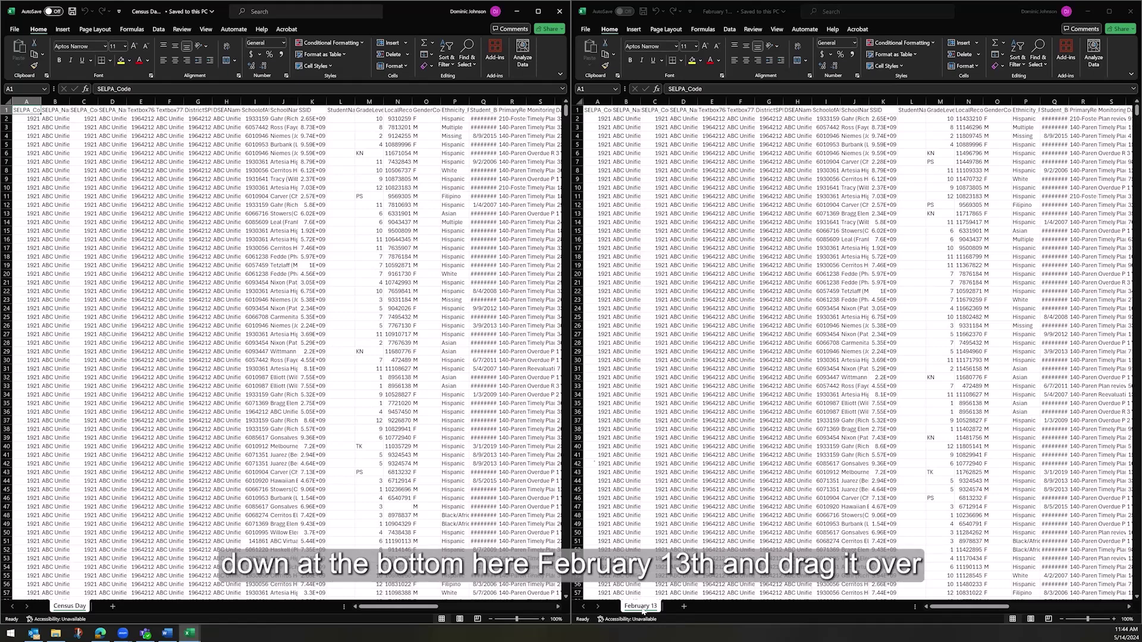
pyautogui.click(630, 605)
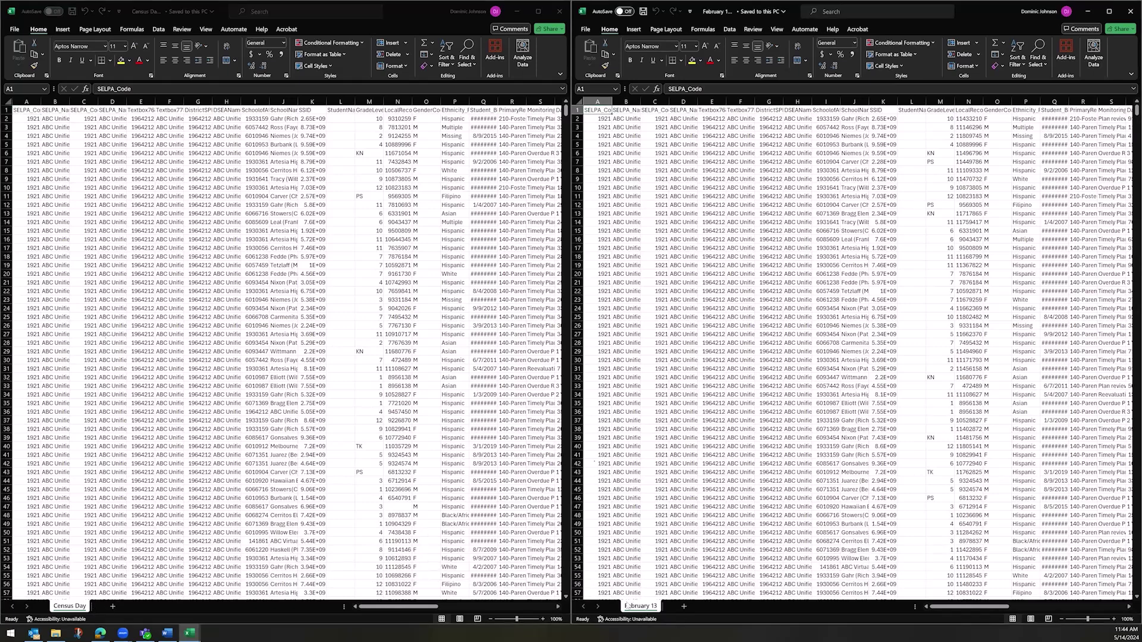
pyautogui.moveTo(628, 606); pyautogui.dragTo(94, 606)
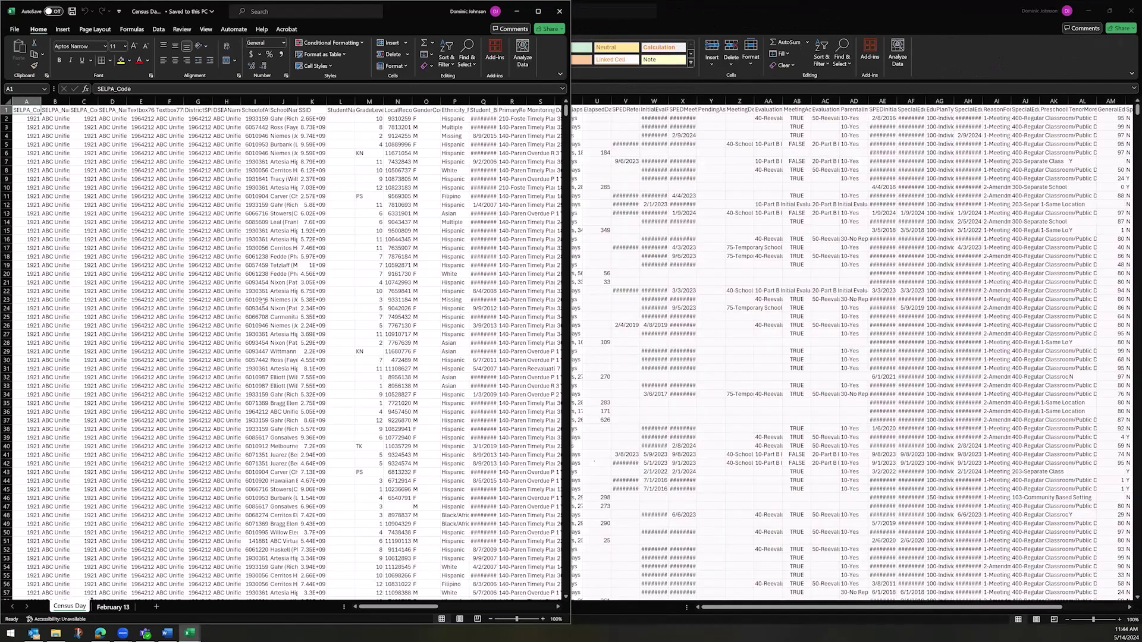
# Step: Show the February 13 sheet in Combined.xlsx and select column AD
pyautogui.click(520, 12)
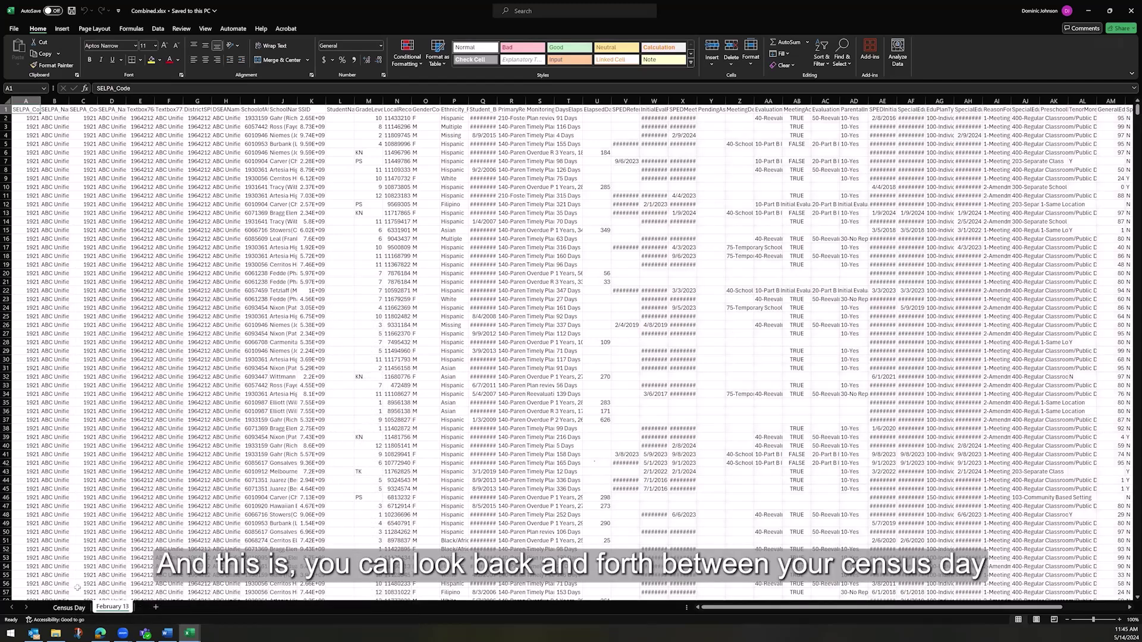
pyautogui.click(121, 608)
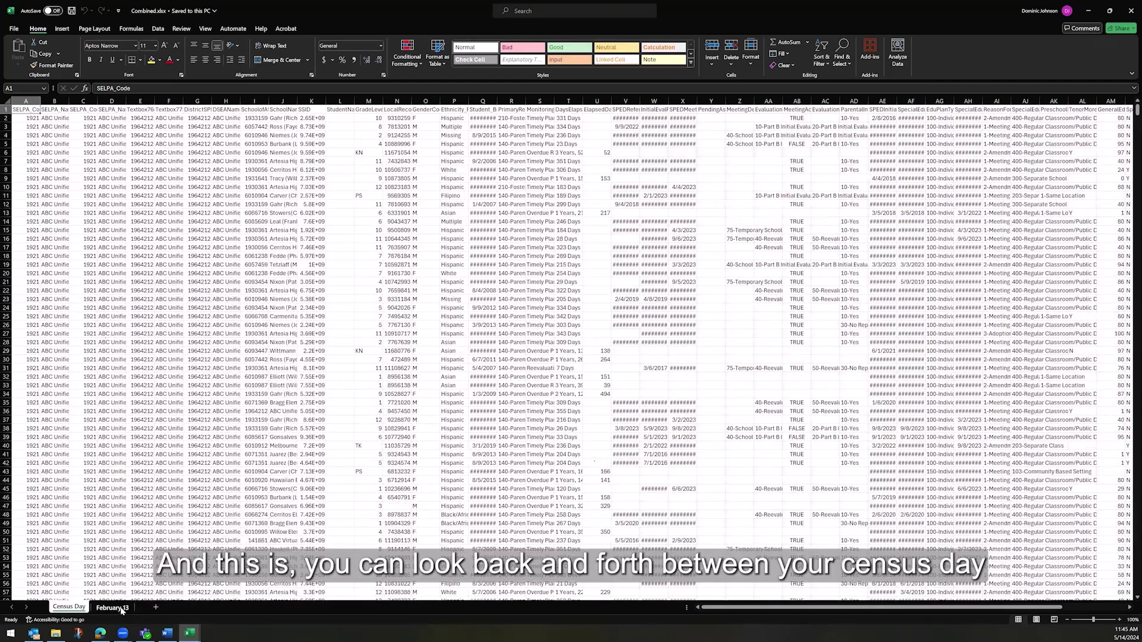
pyautogui.click(121, 608)
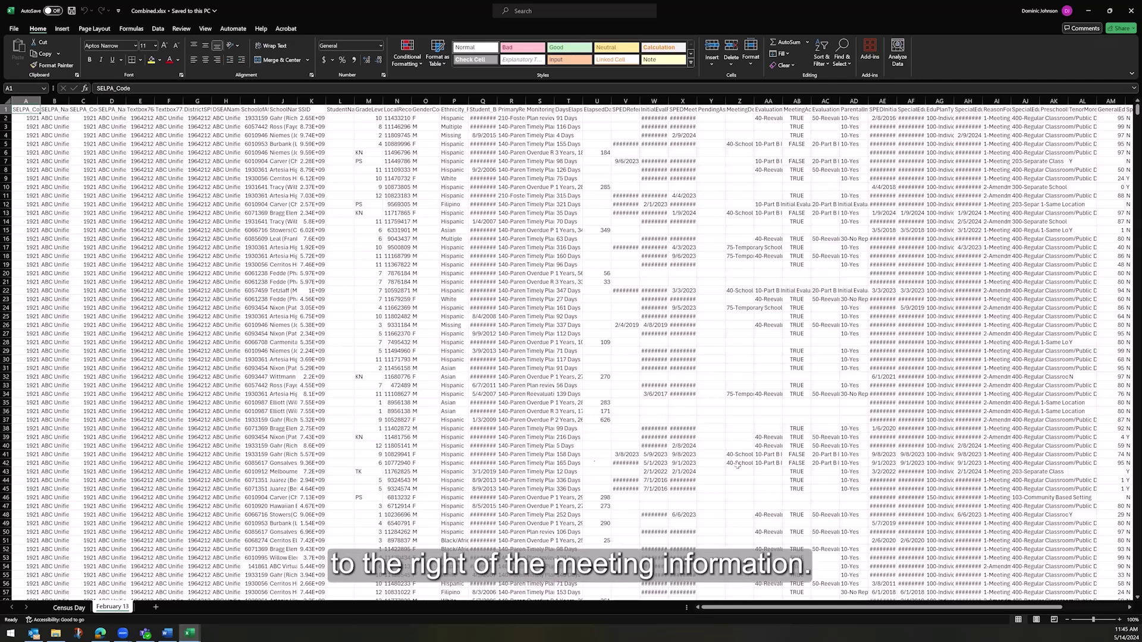
pyautogui.click(859, 98)
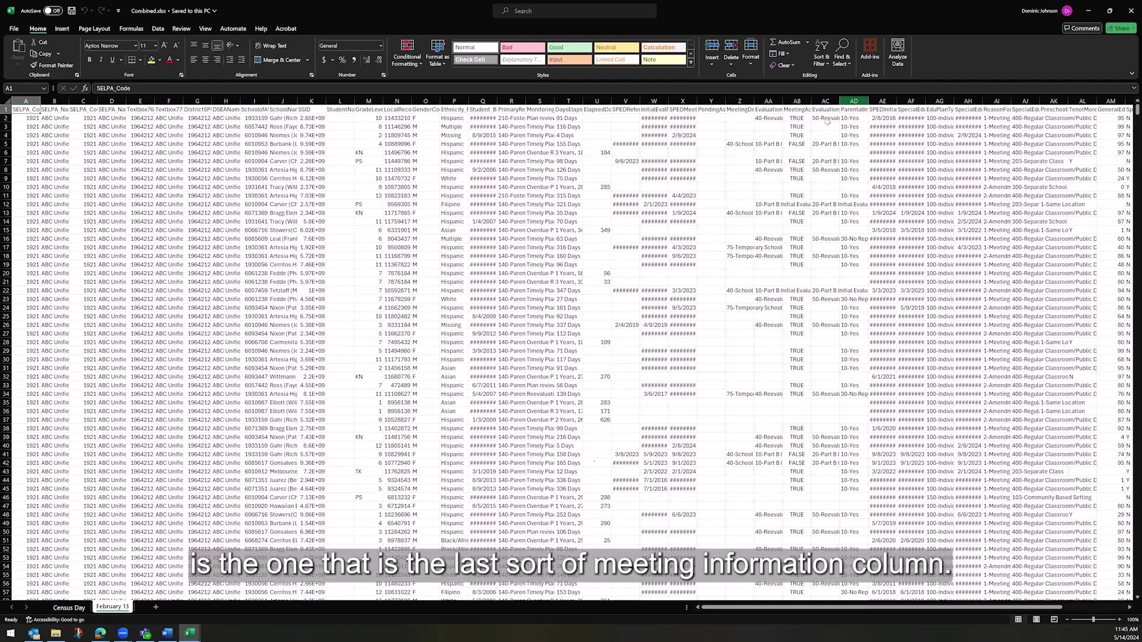
# Step: Insert a blank column at AD and give it the header Lookup in AD1
pyautogui.click(854, 101)
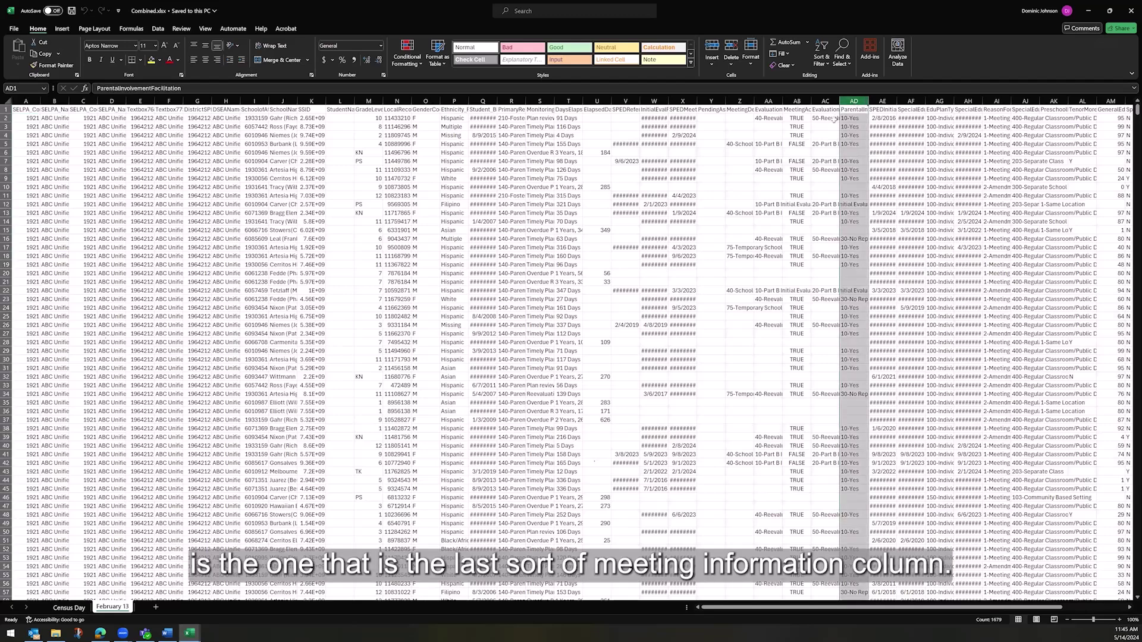
pyautogui.rightClick(853, 153)
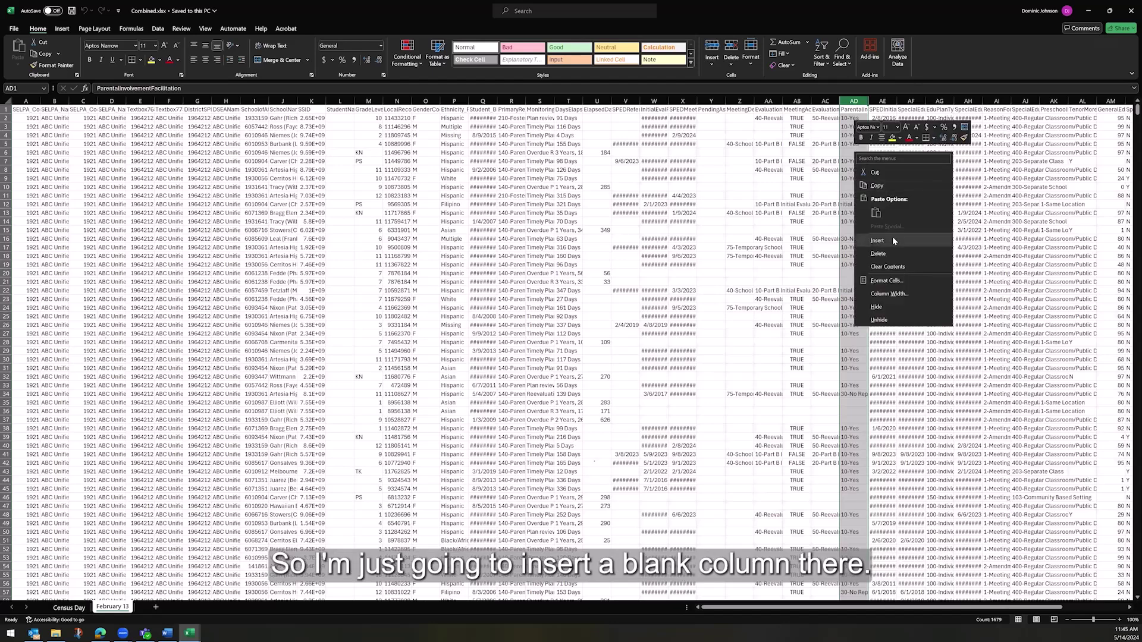
pyautogui.click(877, 240)
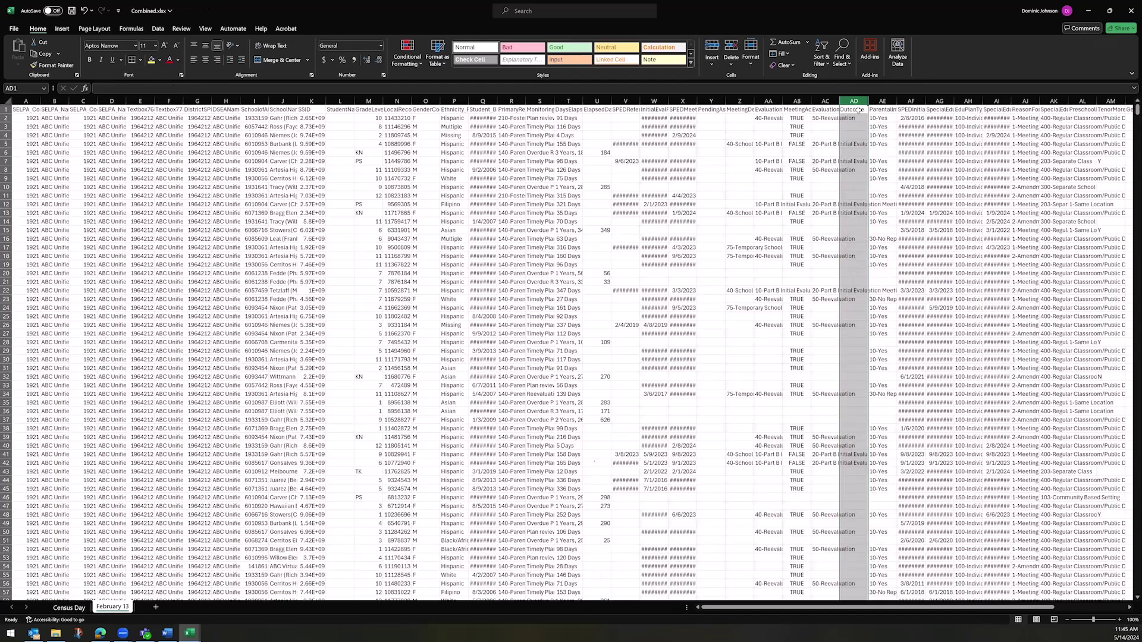
pyautogui.click(856, 110)
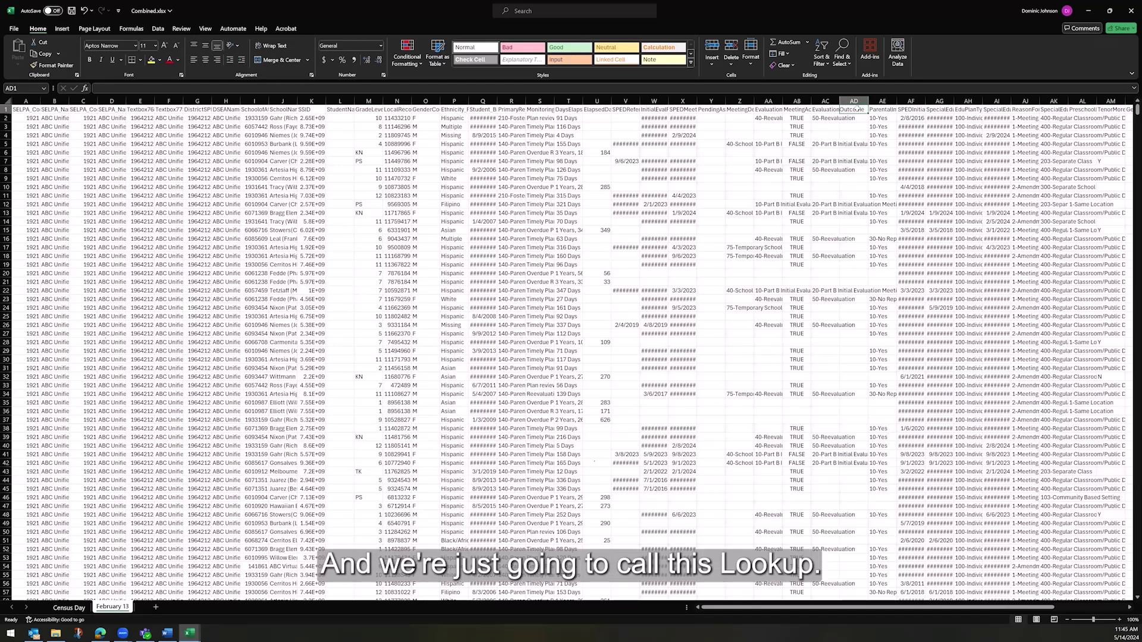
pyautogui.write('Lokk')
pyautogui.press('BackSpace')
pyautogui.press('BackSpace')
pyautogui.press('BackSpace')
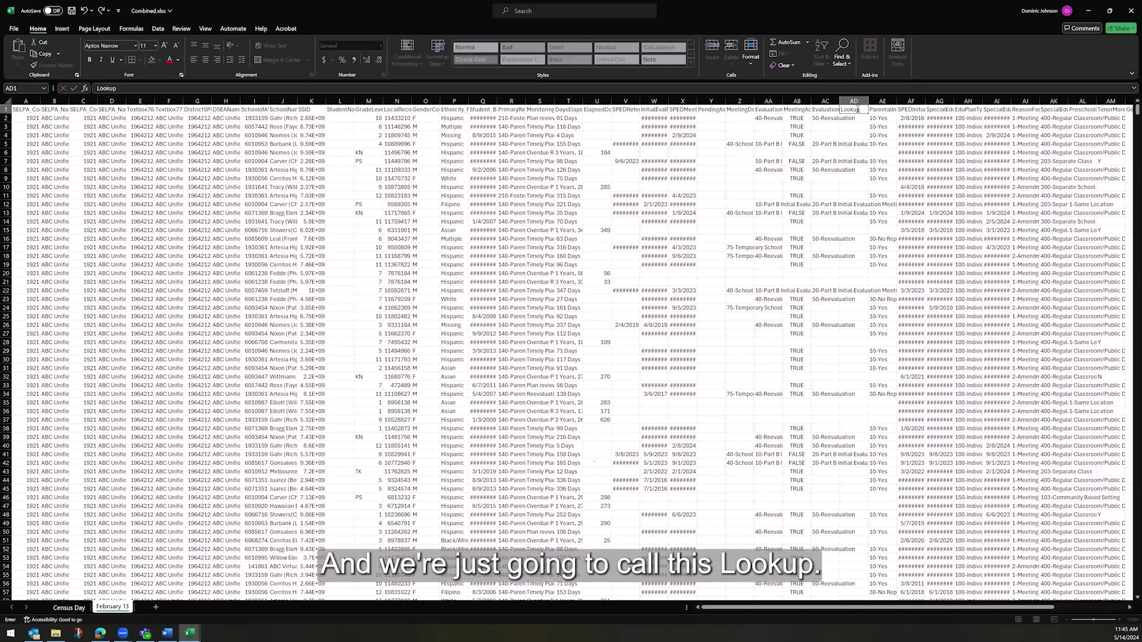
pyautogui.press('Return')
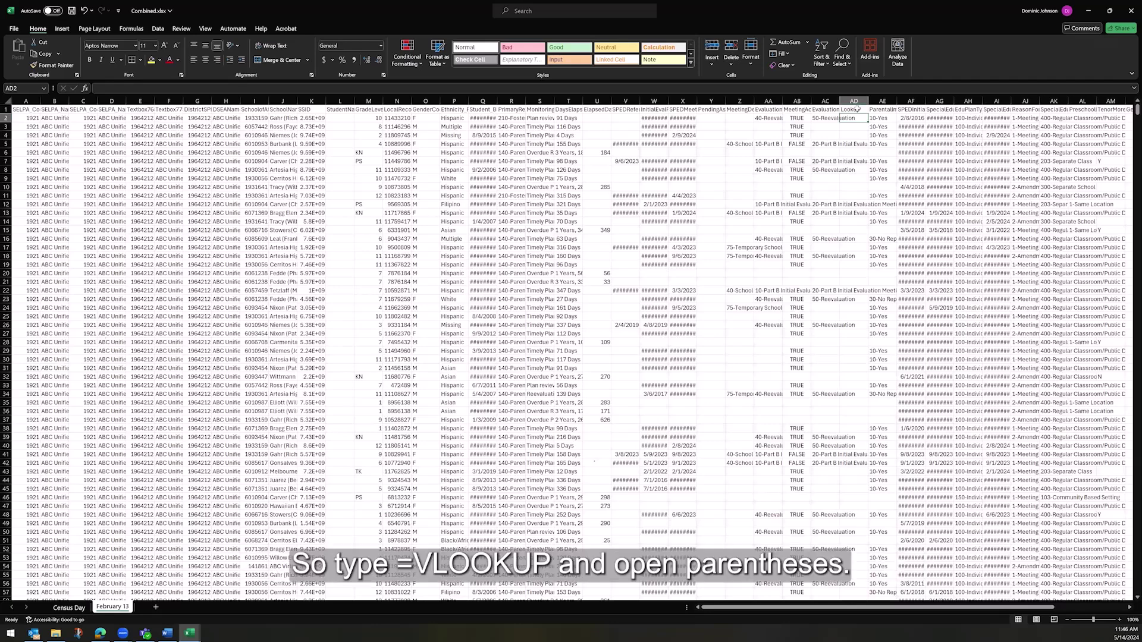
# Step: In AD2, start =VLOOKUP(K2, with the locked table 'Census Day'!$K$2:$AC$2408
pyautogui.write('=')
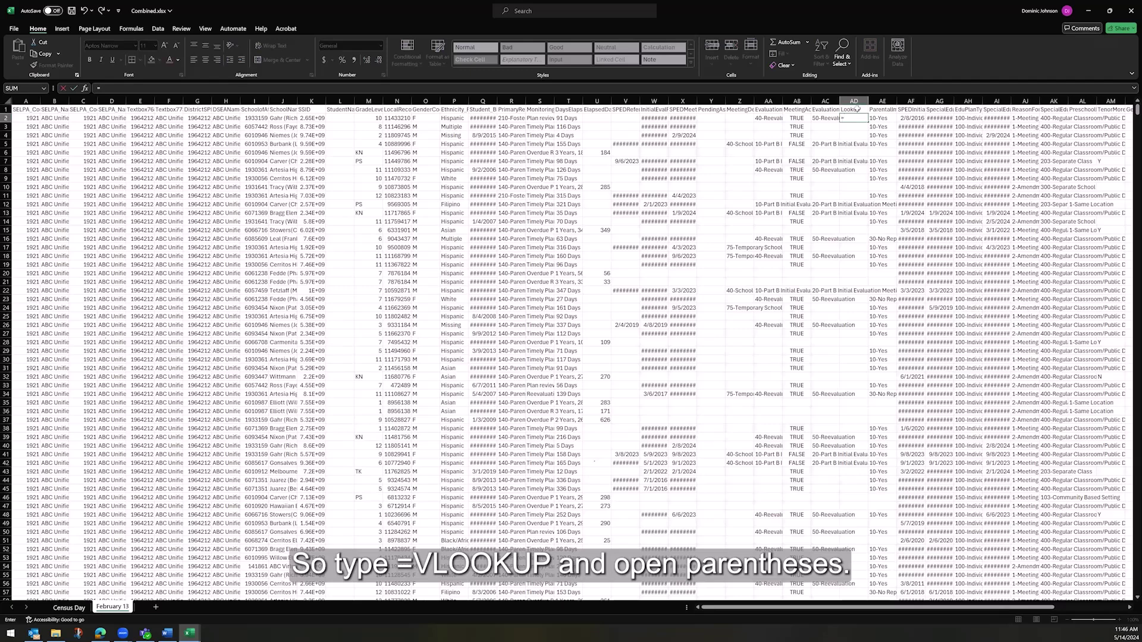
pyautogui.write('vlooku')
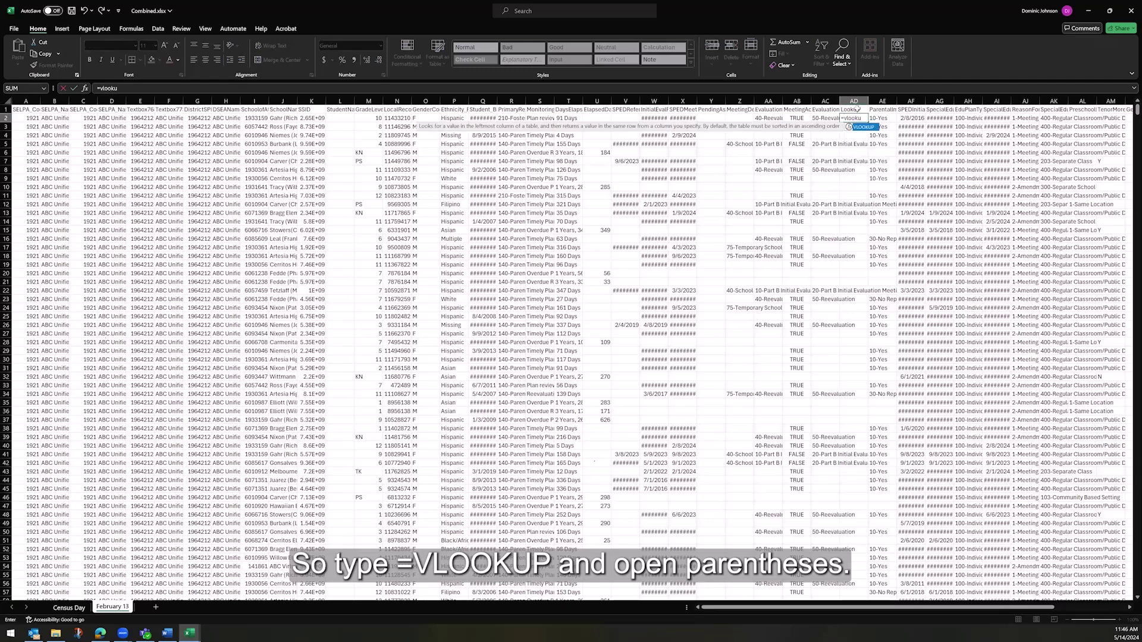
pyautogui.write('p(')
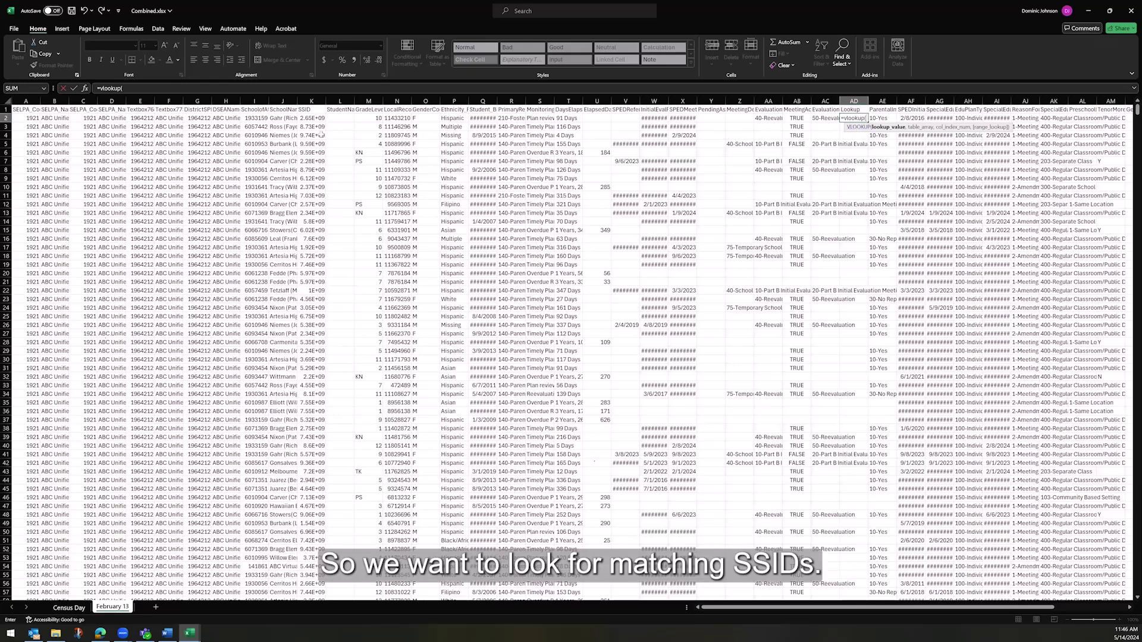
pyautogui.click(310, 118)
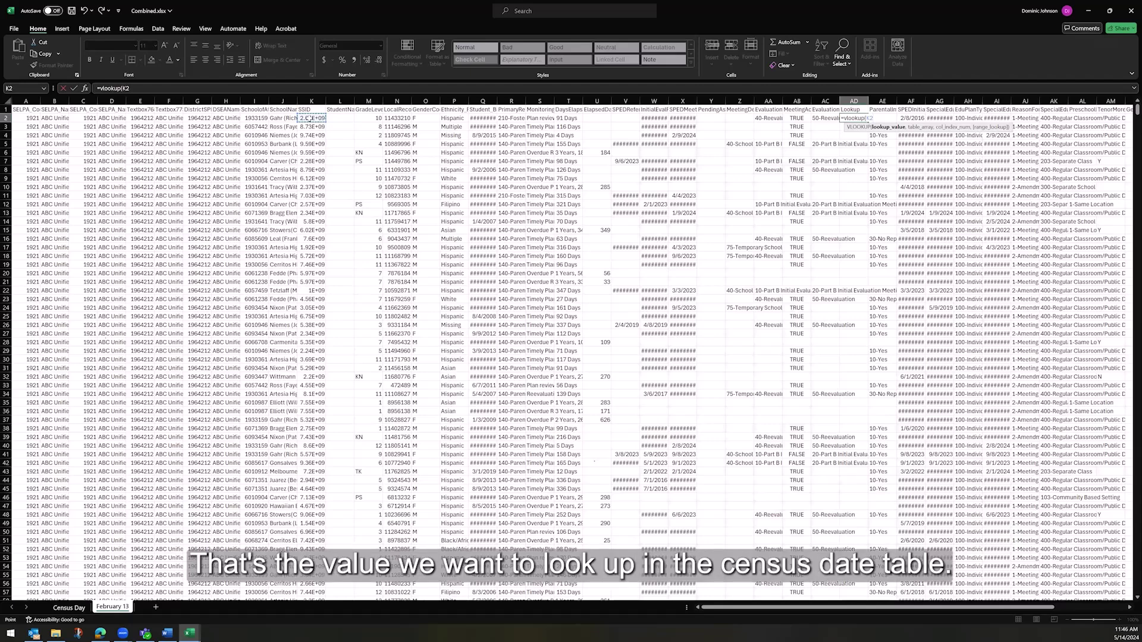
pyautogui.write(',')
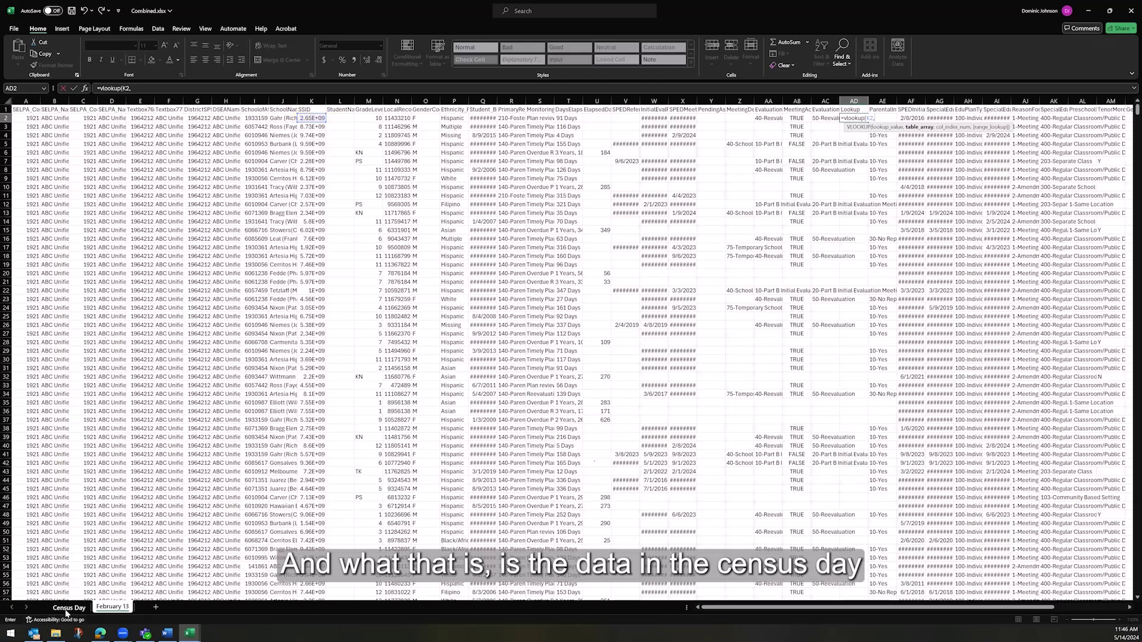
pyautogui.click(66, 608)
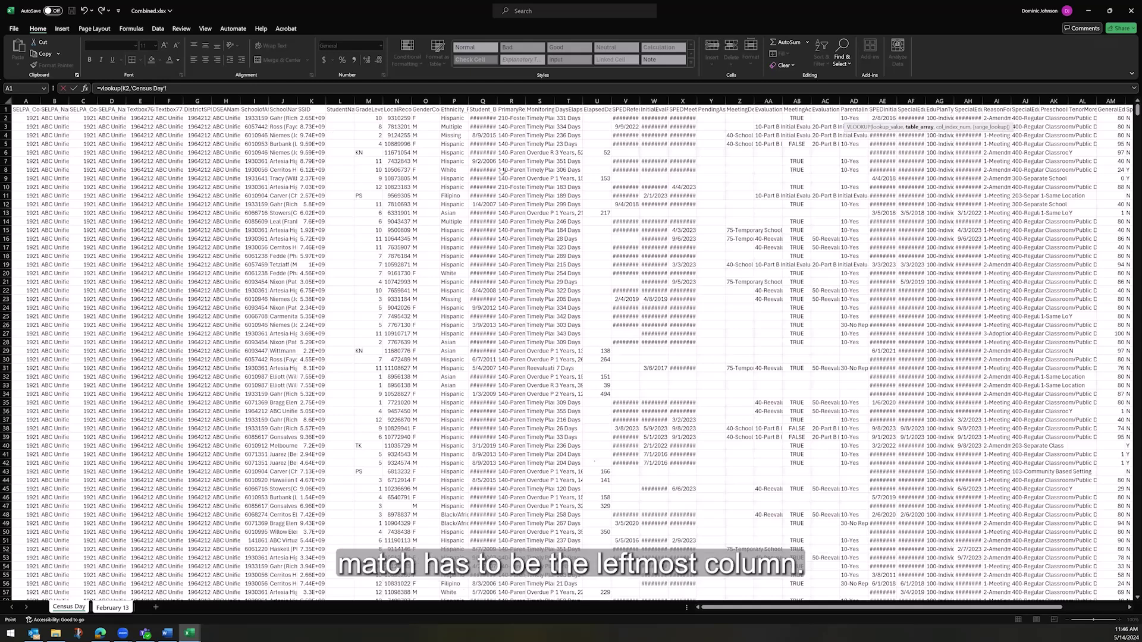
pyautogui.click(311, 118)
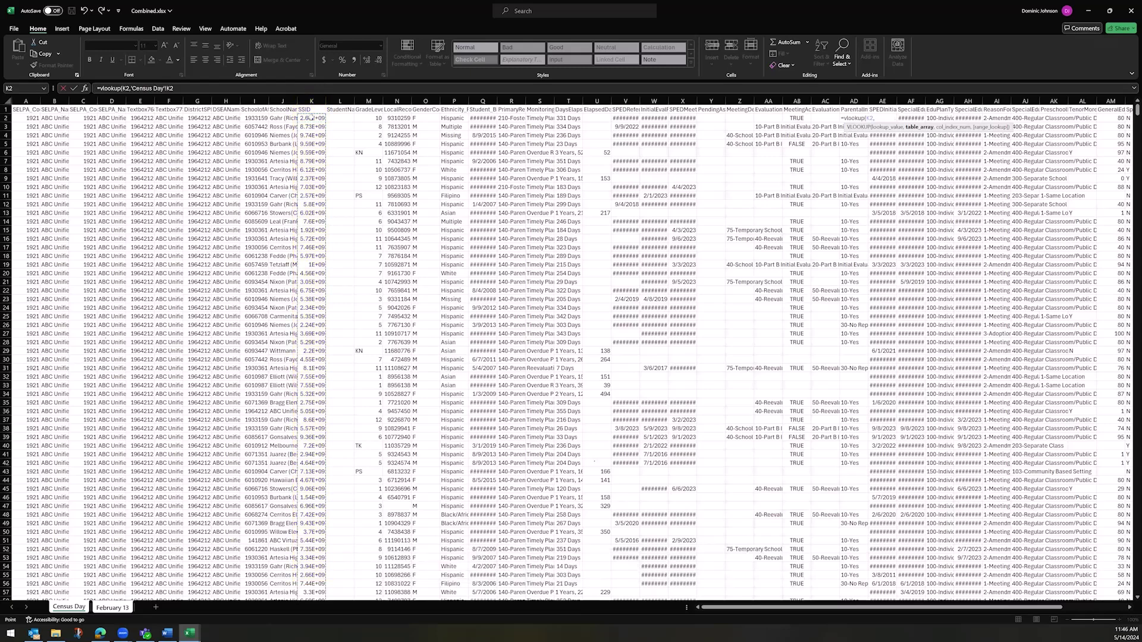
pyautogui.hotkey('ctrl', 'shift', 'Down')
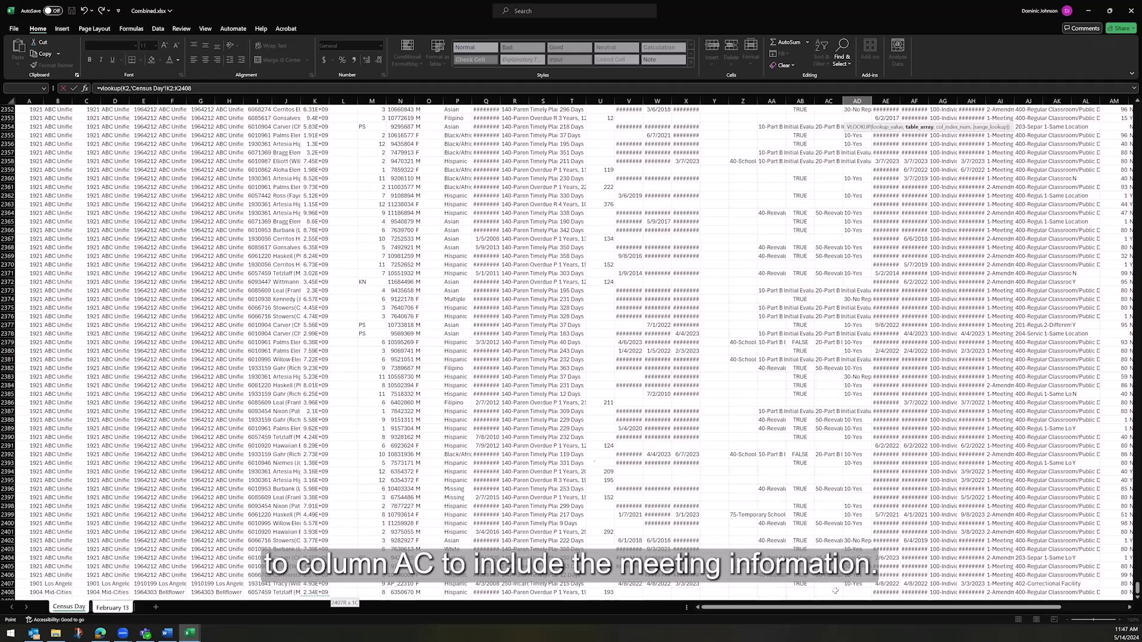
pyautogui.moveTo(835, 590); pyautogui.dragTo(833, 592)
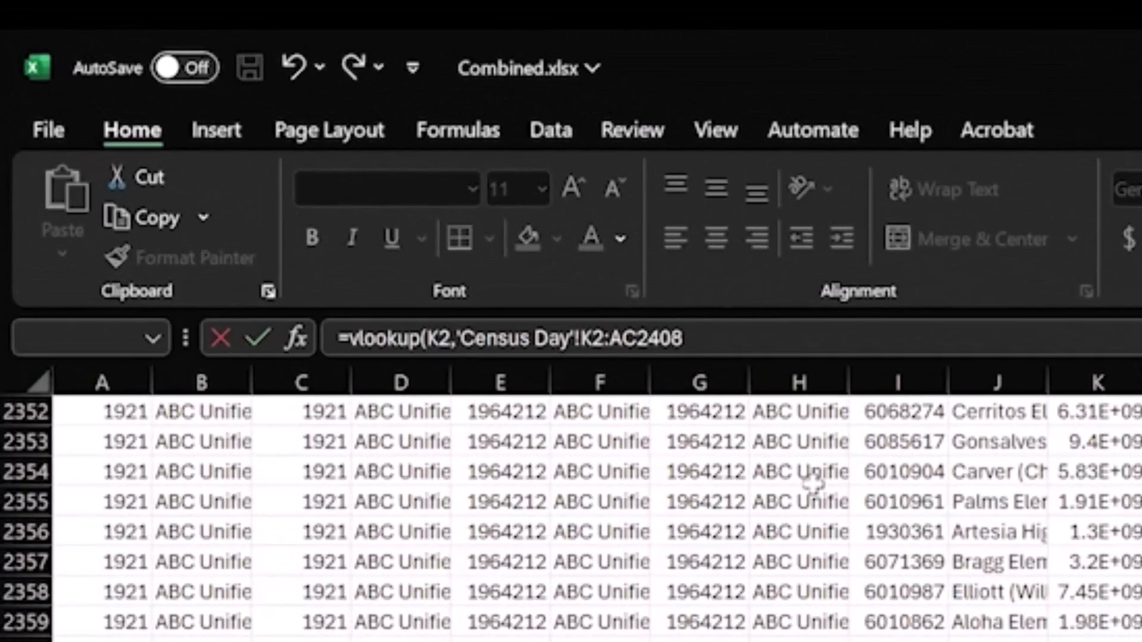
pyautogui.press('F4')
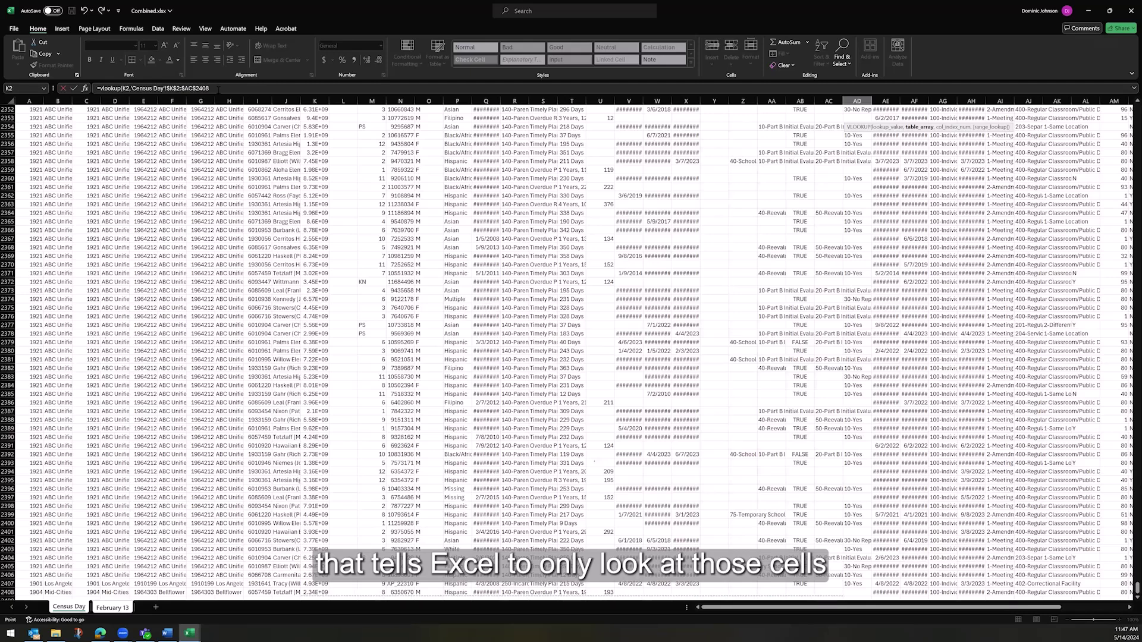
# Step: Finish the VLOOKUP with column index 1 and FALSE for exact match
pyautogui.click(217, 90)
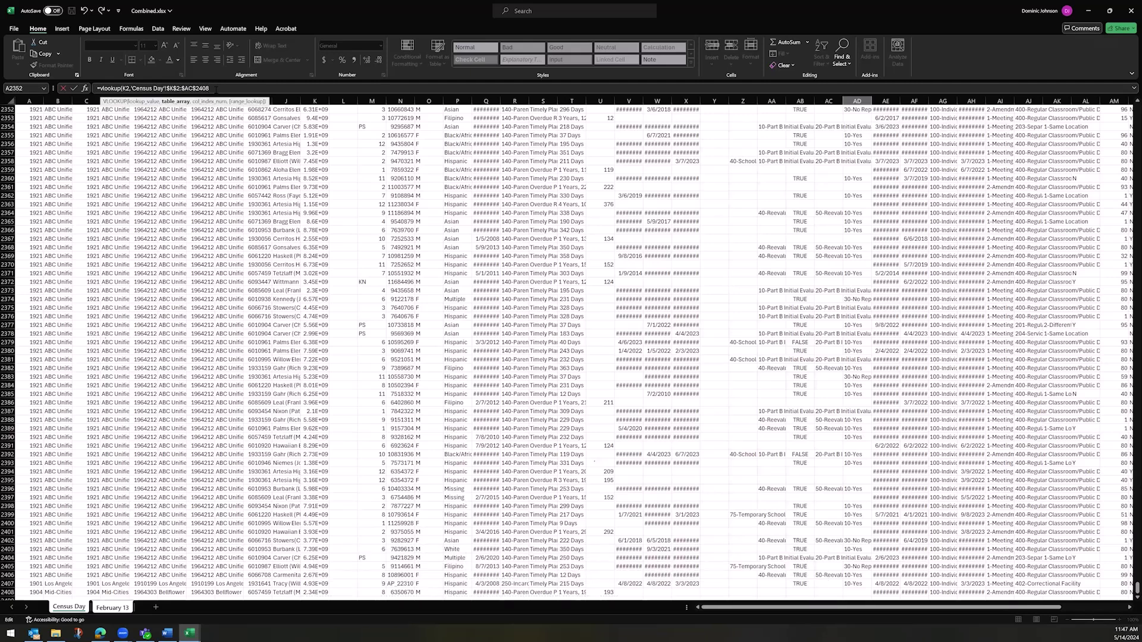
pyautogui.write(',')
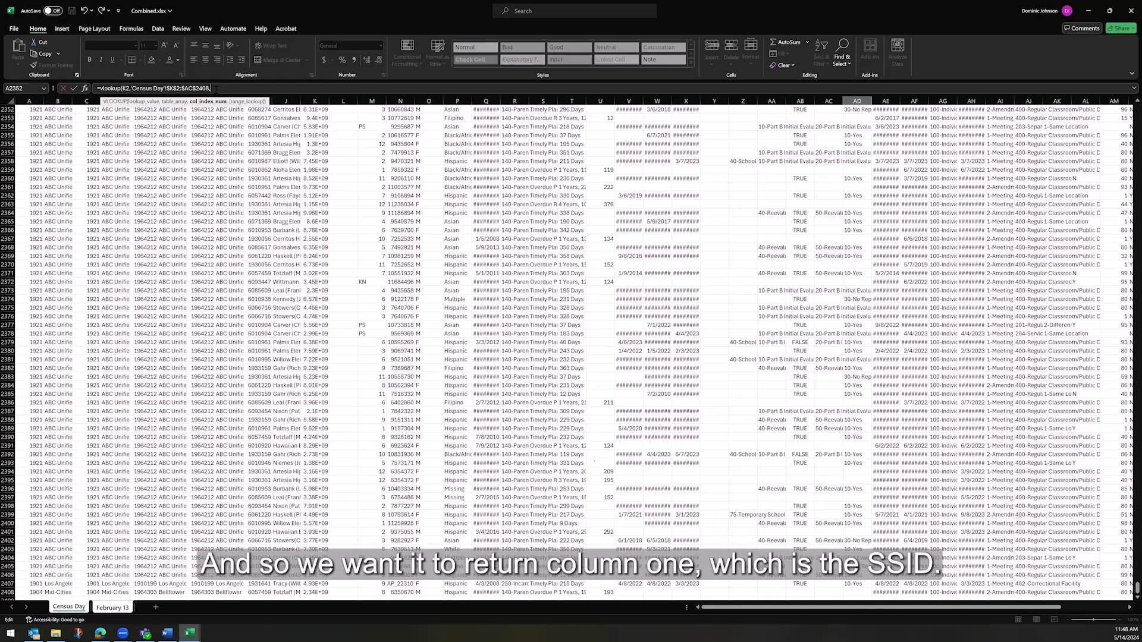
pyautogui.write(',')
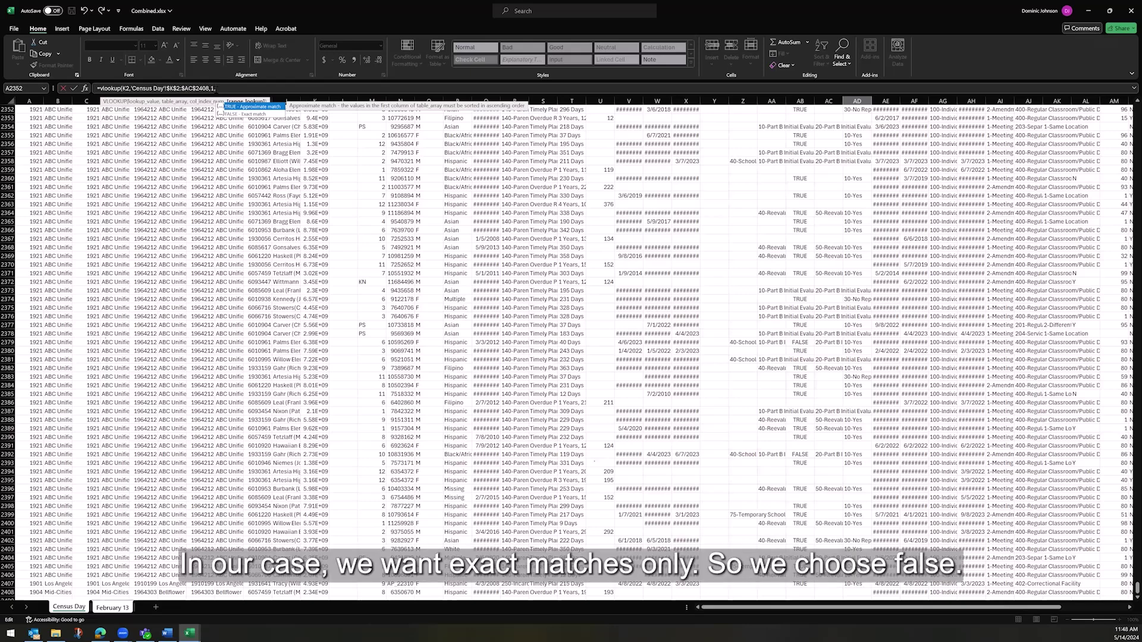
pyautogui.press('Down')
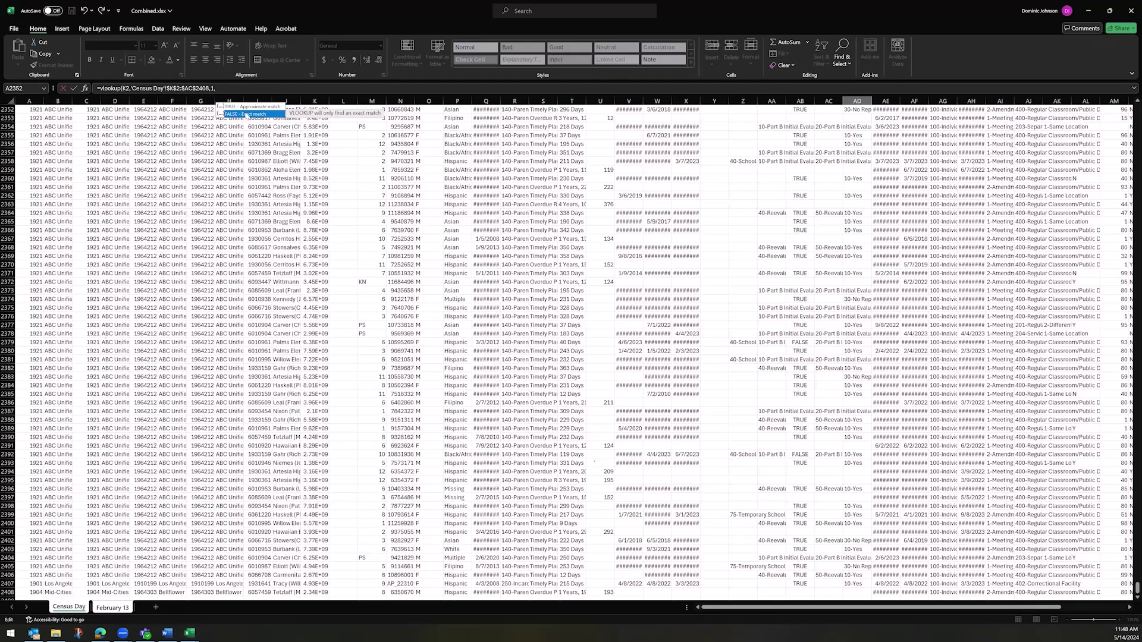
pyautogui.write('fa')
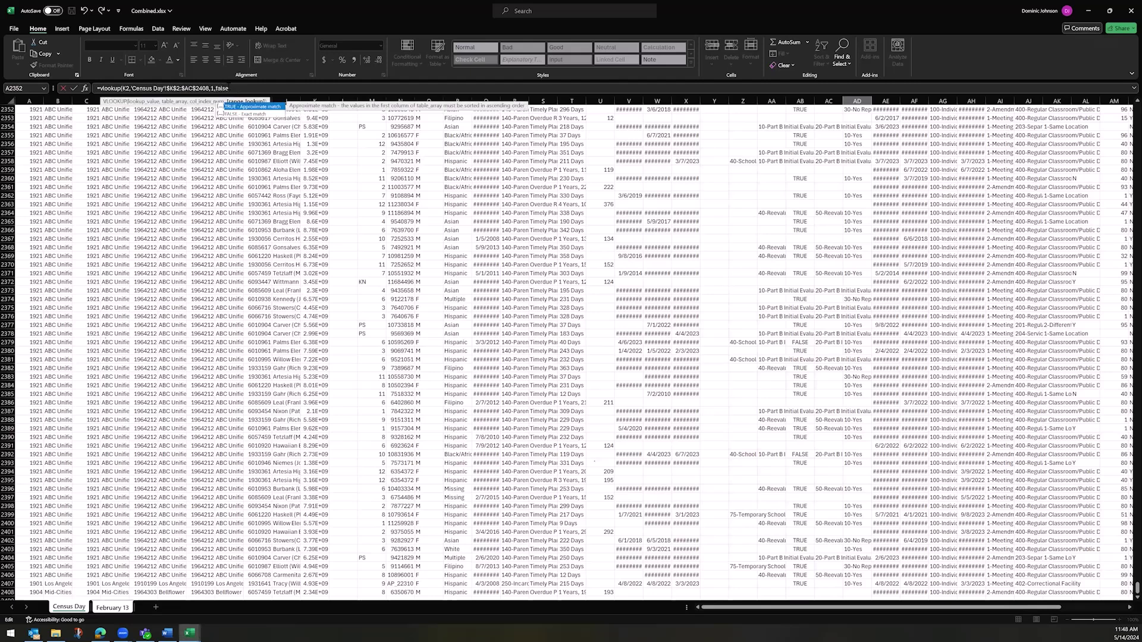
pyautogui.write('lse)')
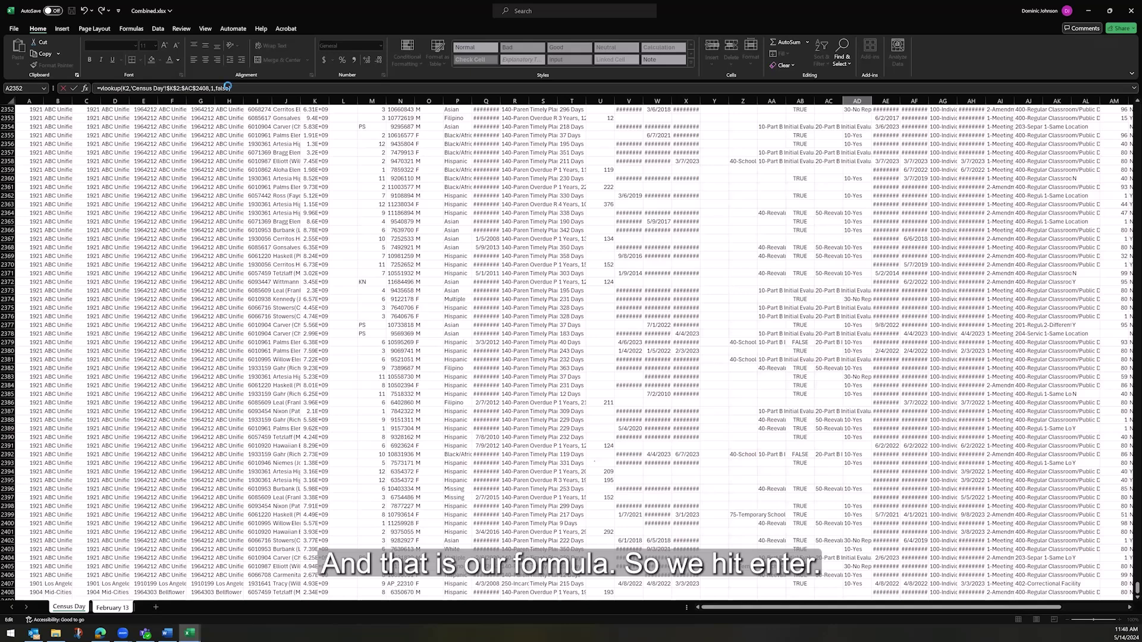
# Step: Fill the AD2 VLOOKUP down the Lookup column and check the matched SSIDs or #N/A
pyautogui.press('Return')
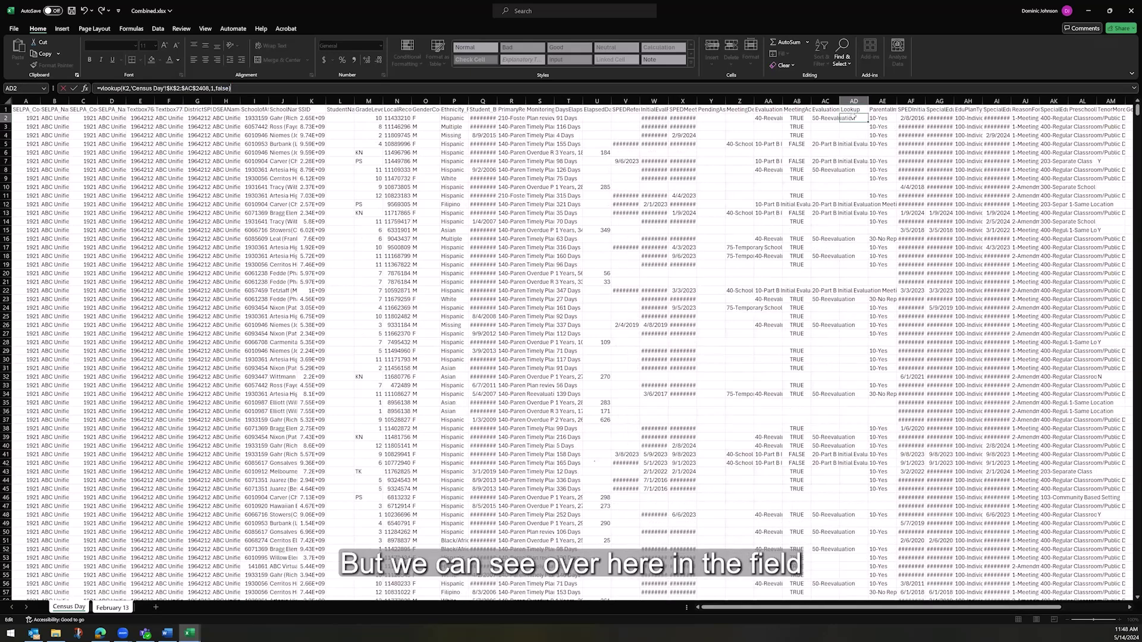
pyautogui.click(857, 118)
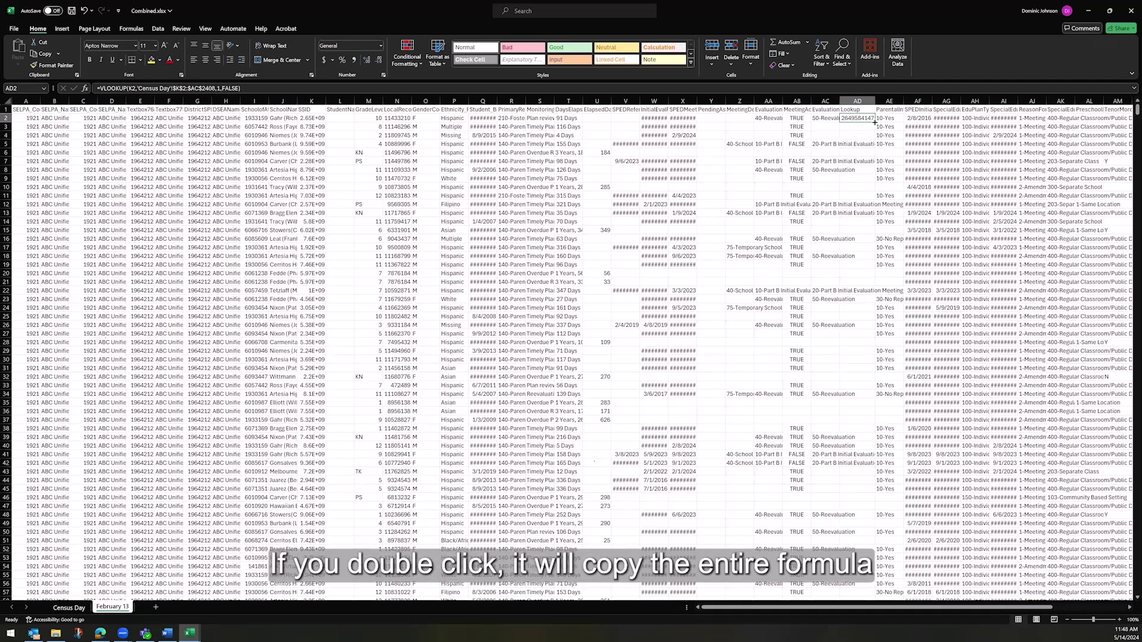
pyautogui.doubleClick(874, 121)
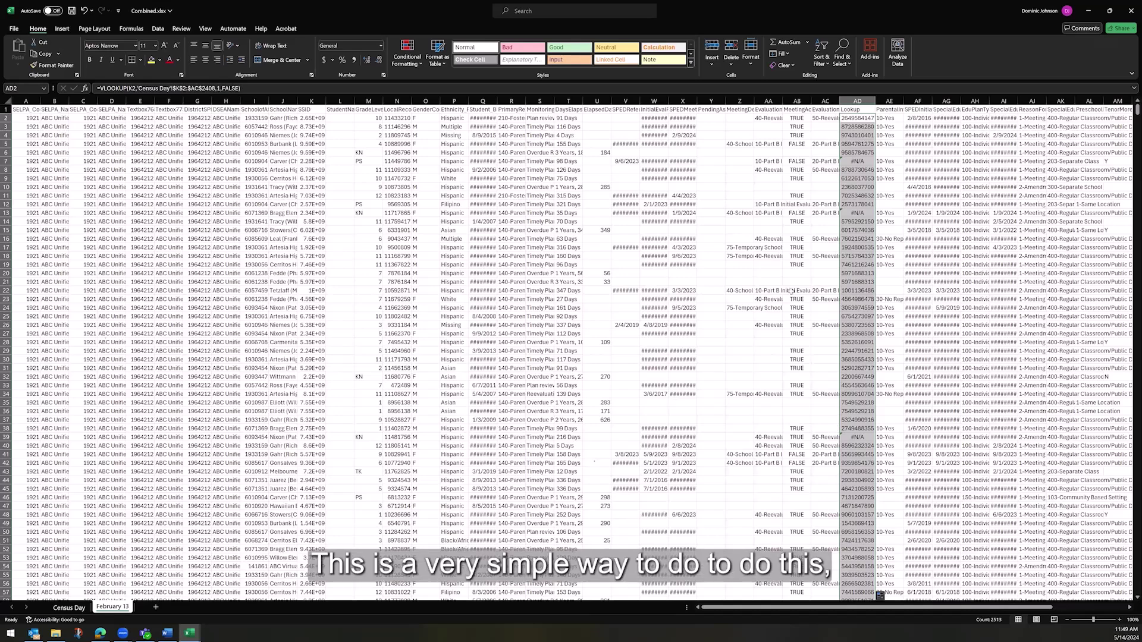
pyautogui.scroll(-10, 864, 241)
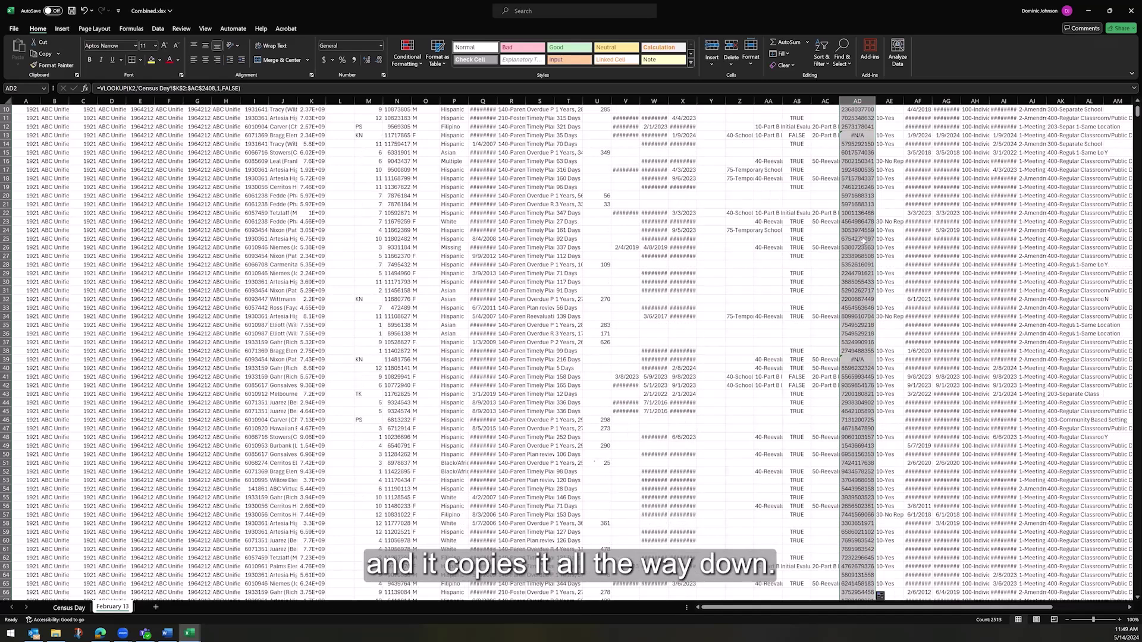
pyautogui.scroll(10, 851, 220)
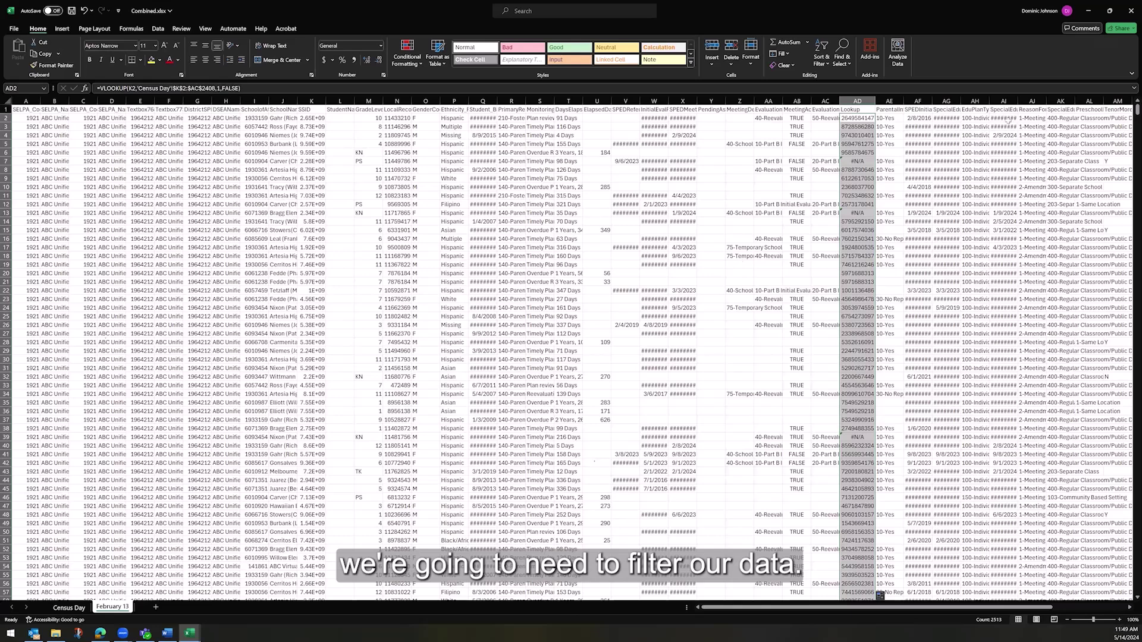
# Step: Turn on filter arrows for the header row of the February 13 sheet
pyautogui.click(826, 62)
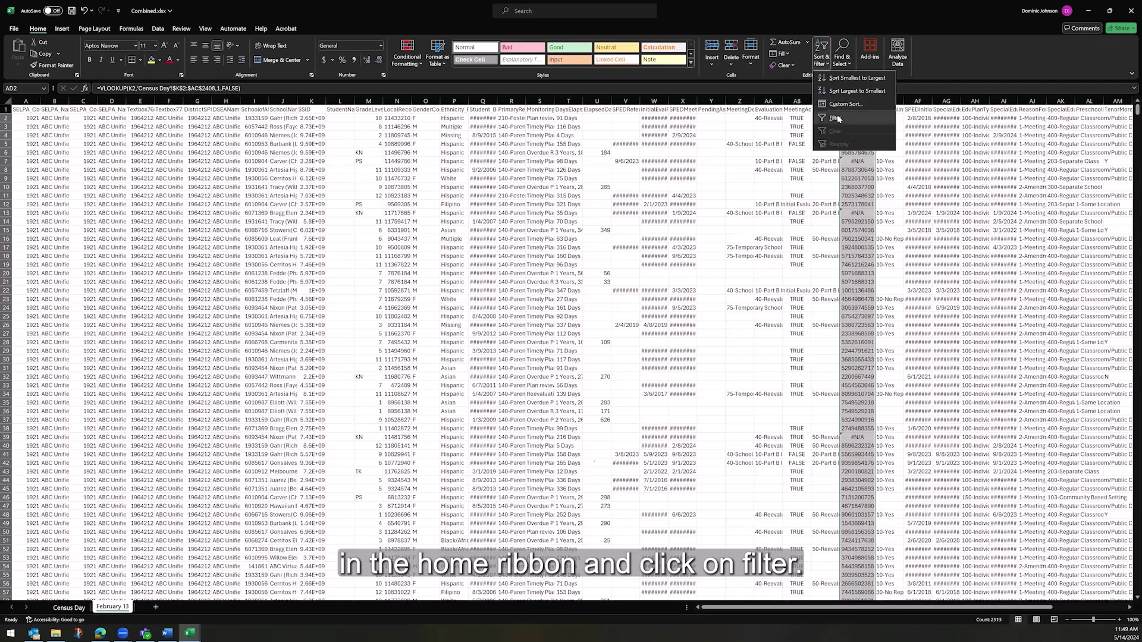
pyautogui.click(158, 28)
pyautogui.click(158, 28)
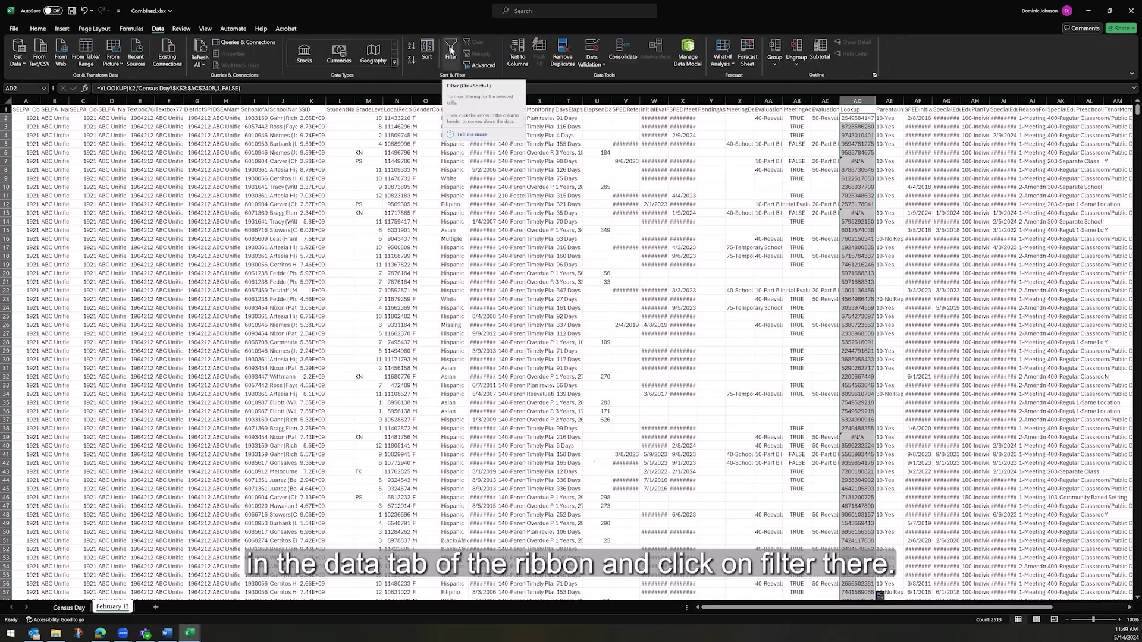
pyautogui.click(451, 51)
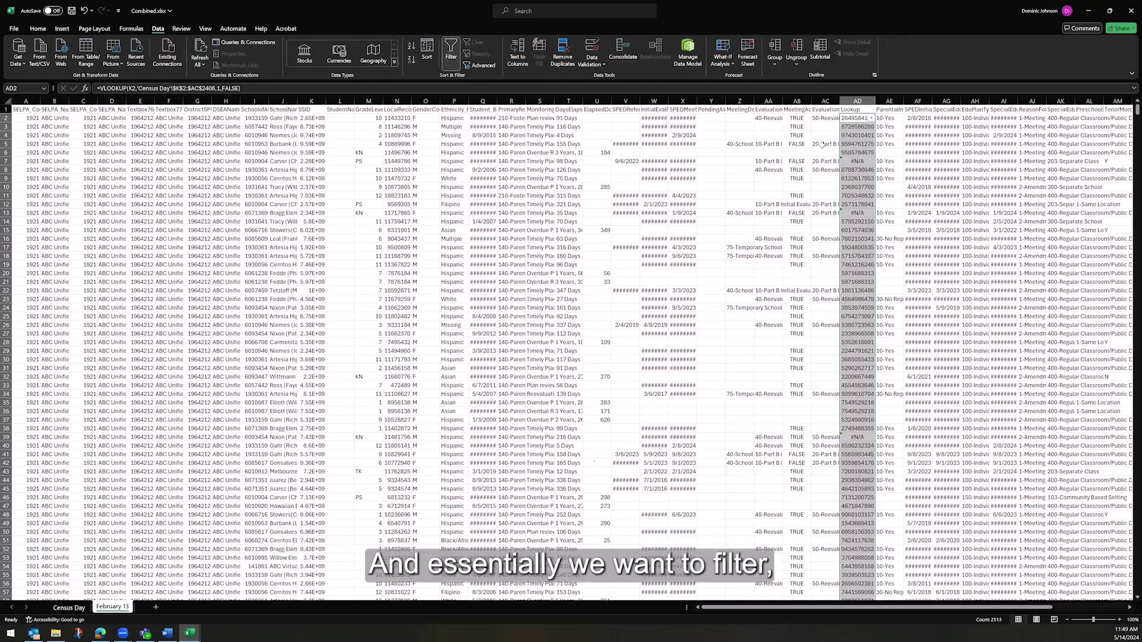
pyautogui.click(449, 51)
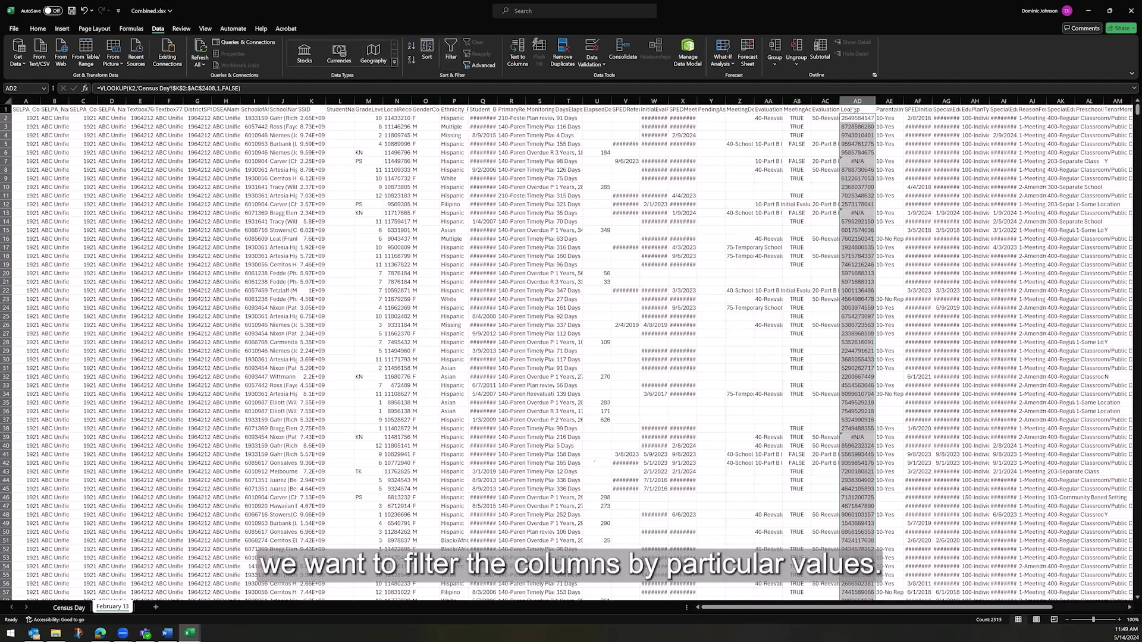
pyautogui.press('Up')
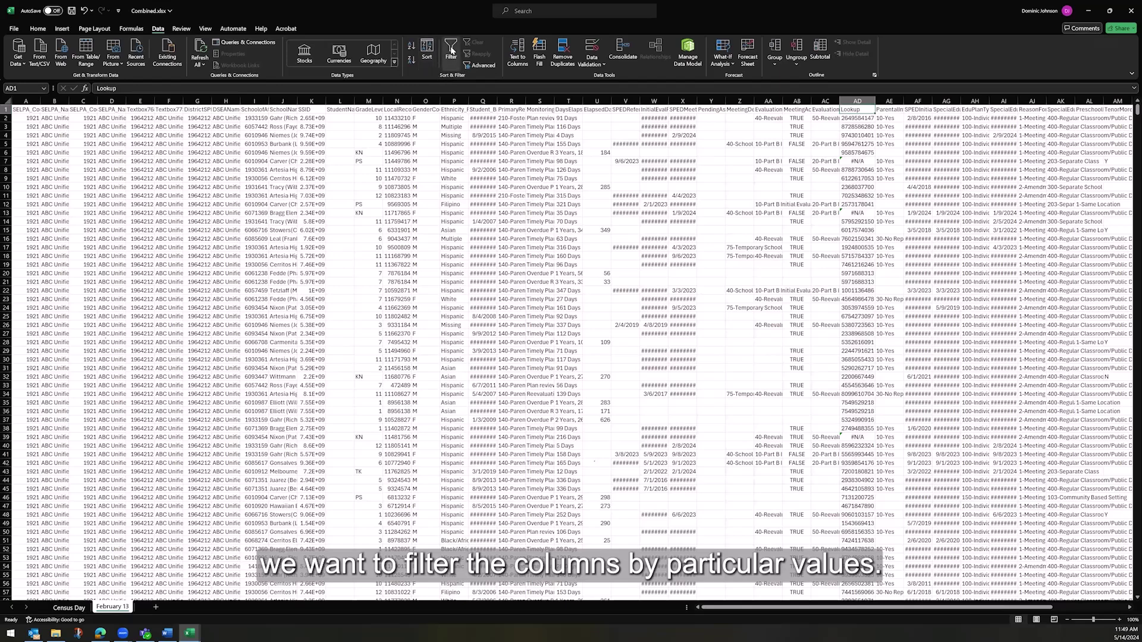
pyautogui.click(451, 51)
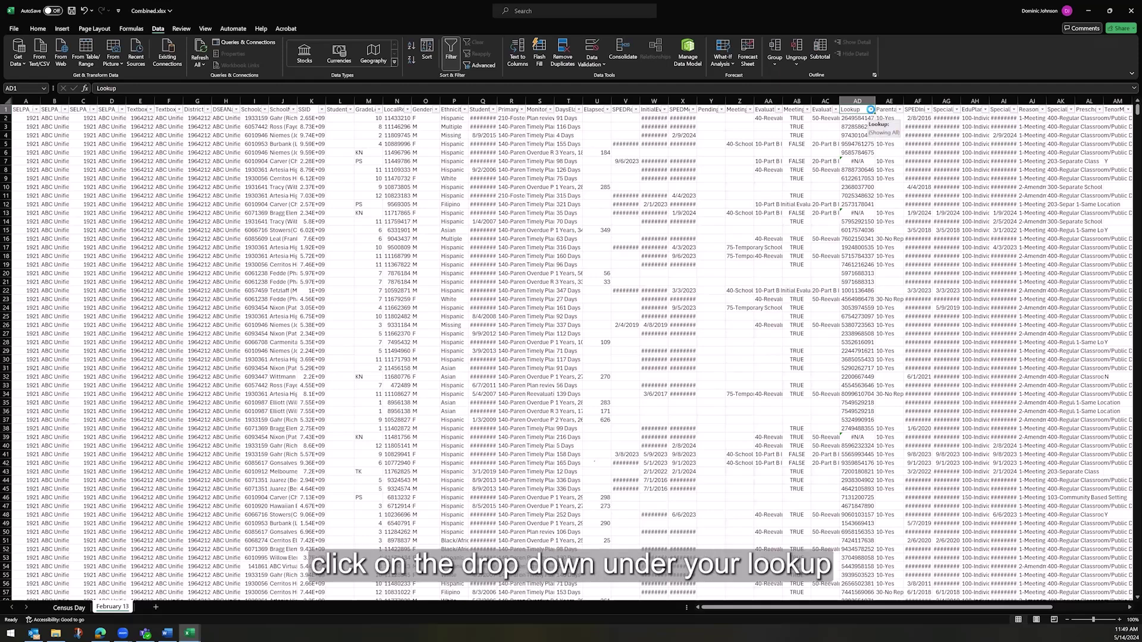
# Step: Filter the Lookup column to exclude #N/A, leaving 2335 of 2513 matched records
pyautogui.click(870, 110)
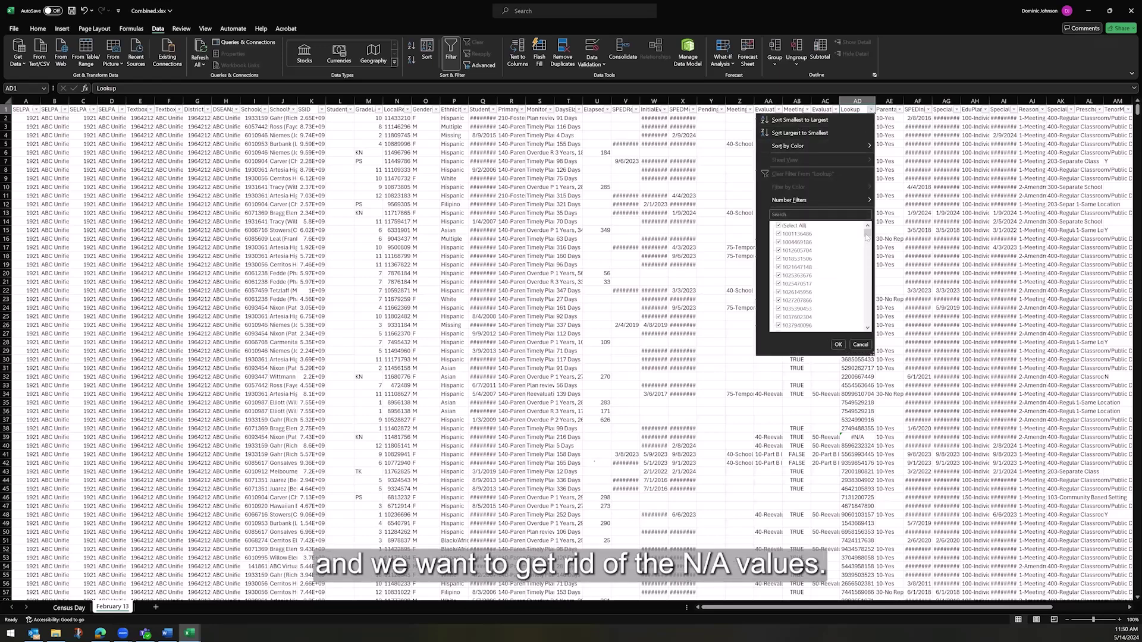
pyautogui.moveTo(867, 237); pyautogui.dragTo(867, 325)
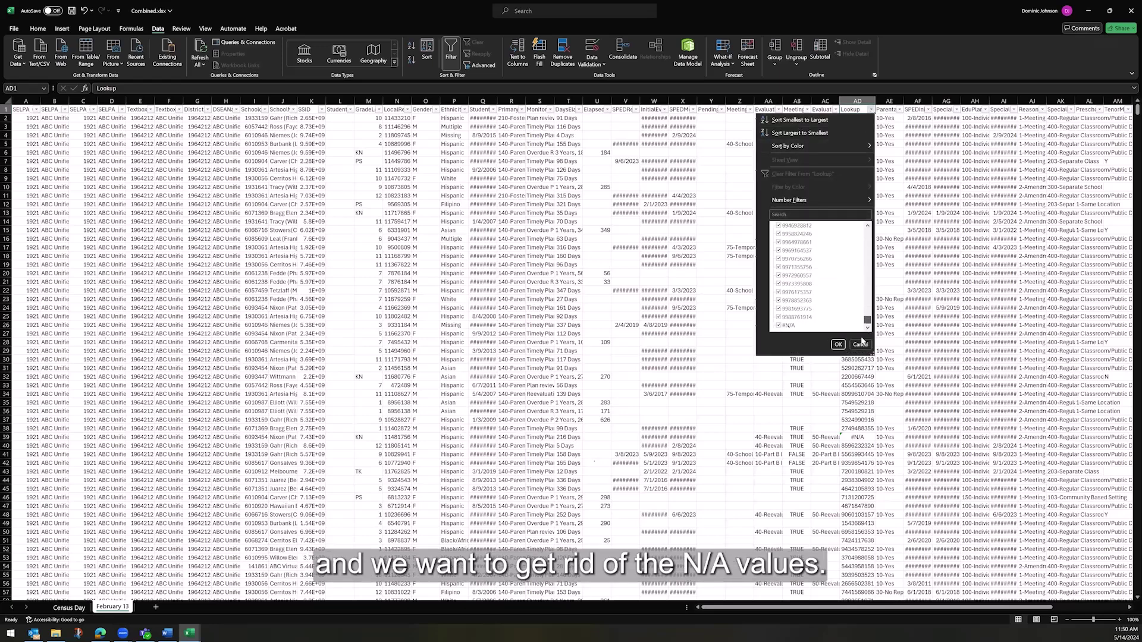
pyautogui.click(779, 326)
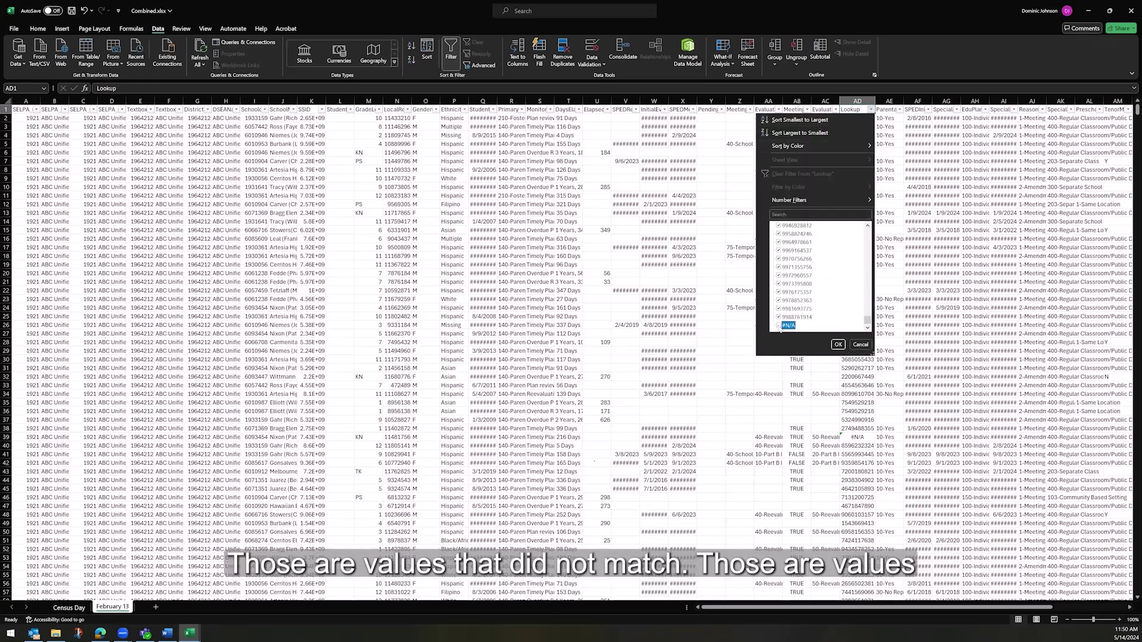
pyautogui.click(838, 346)
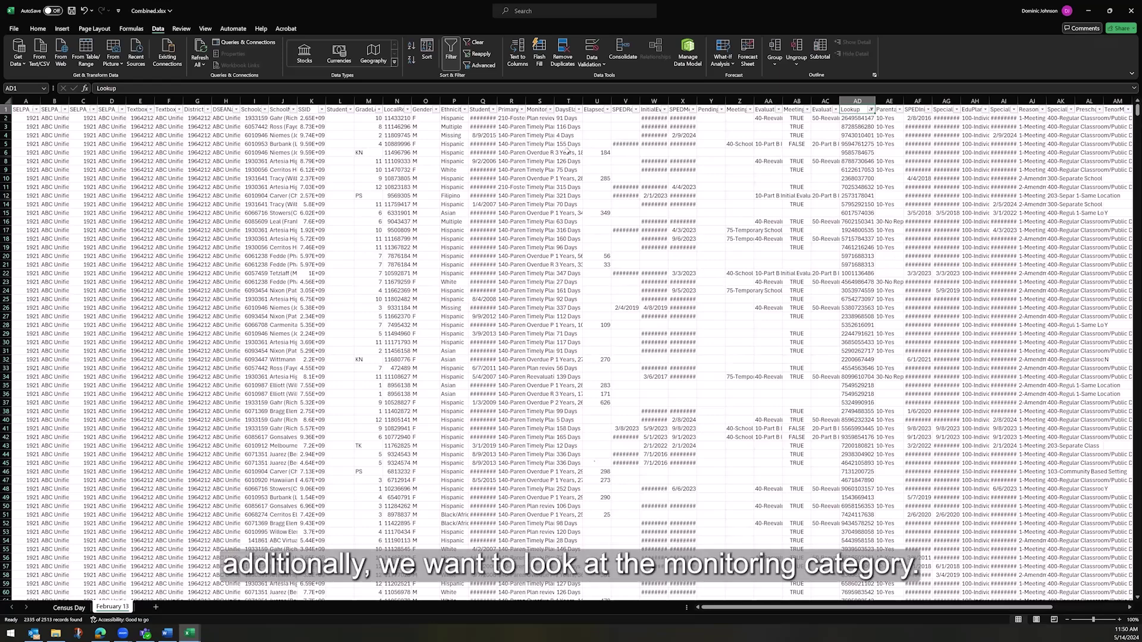
# Step: Autofit MonitoringCategory and filter it to Overdue Plan Review and Overdue Reevaluation only (751 records)
pyautogui.doubleClick(553, 98)
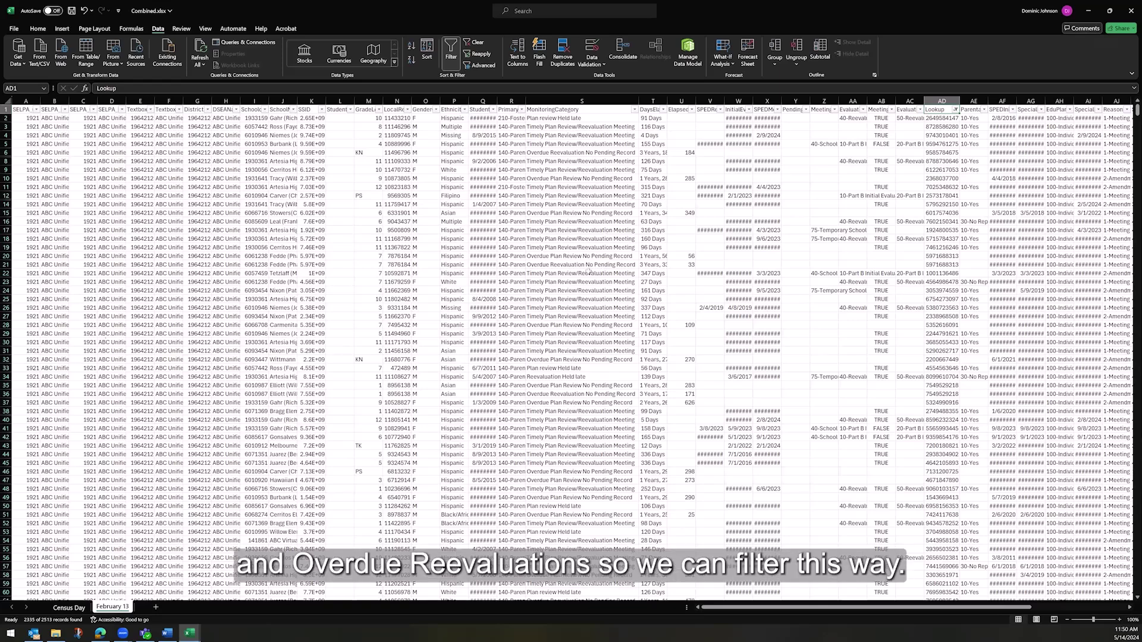
pyautogui.click(636, 111)
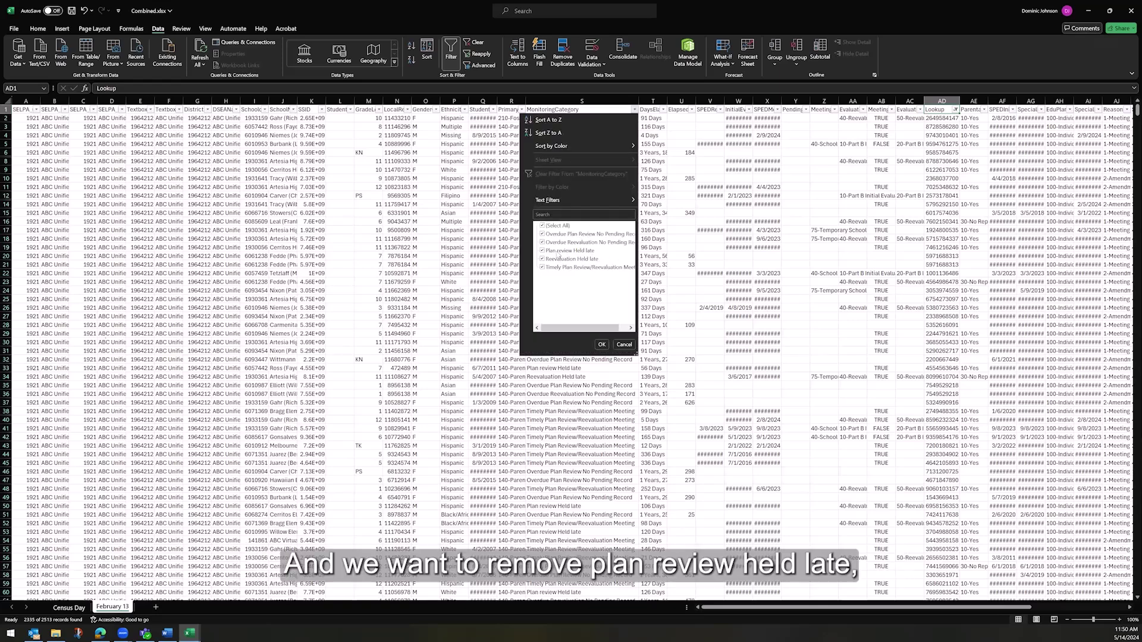
pyautogui.click(559, 252)
pyautogui.click(560, 260)
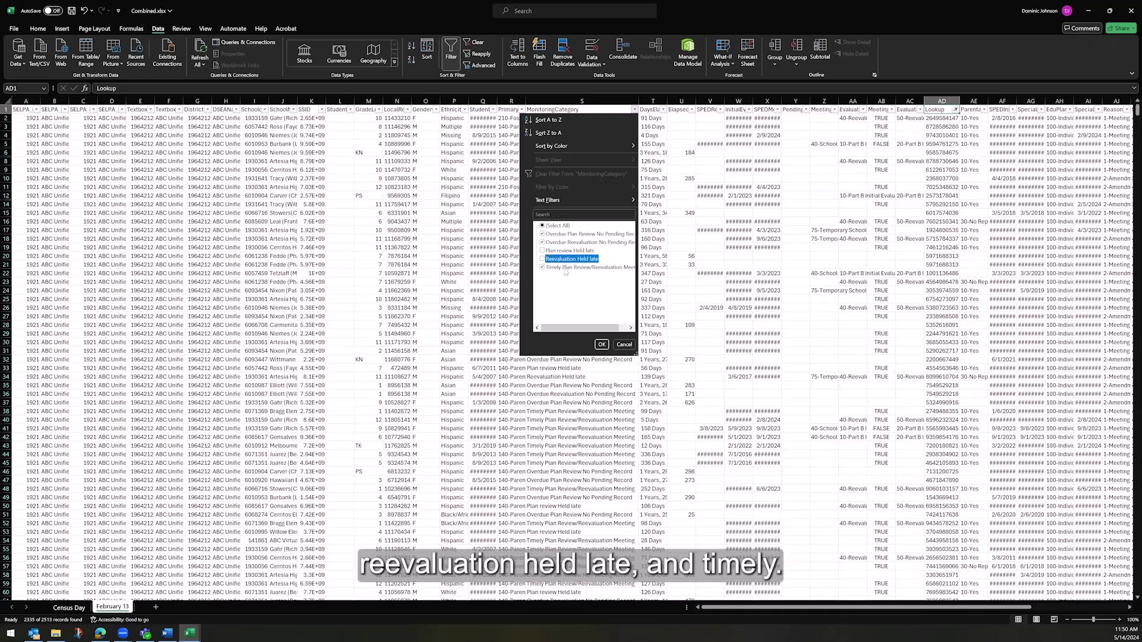
pyautogui.click(566, 268)
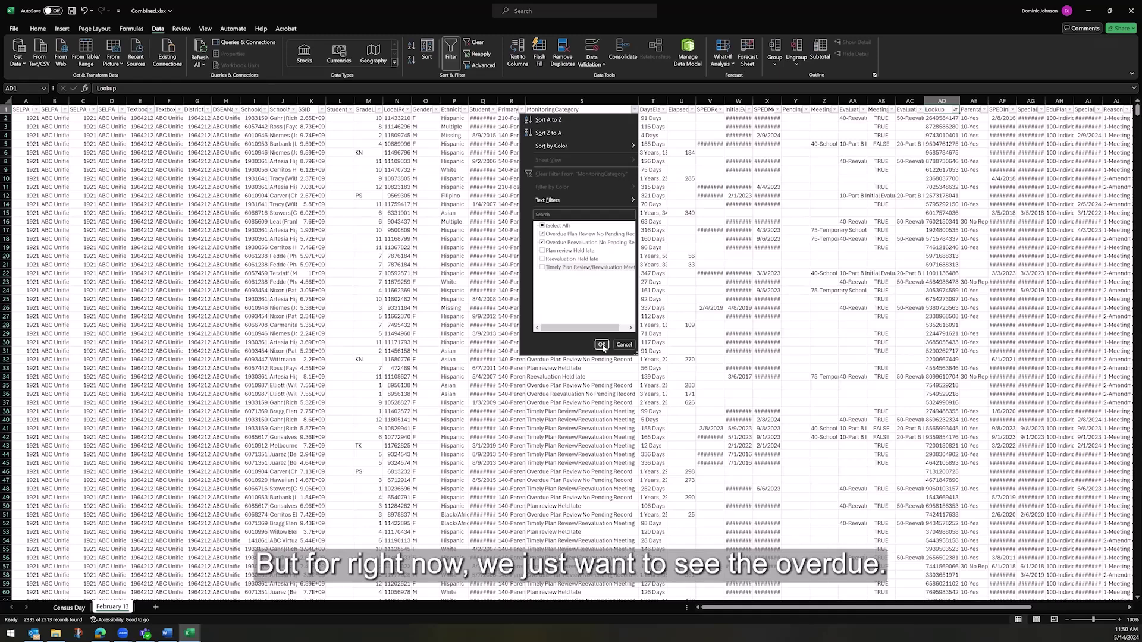
pyautogui.click(601, 345)
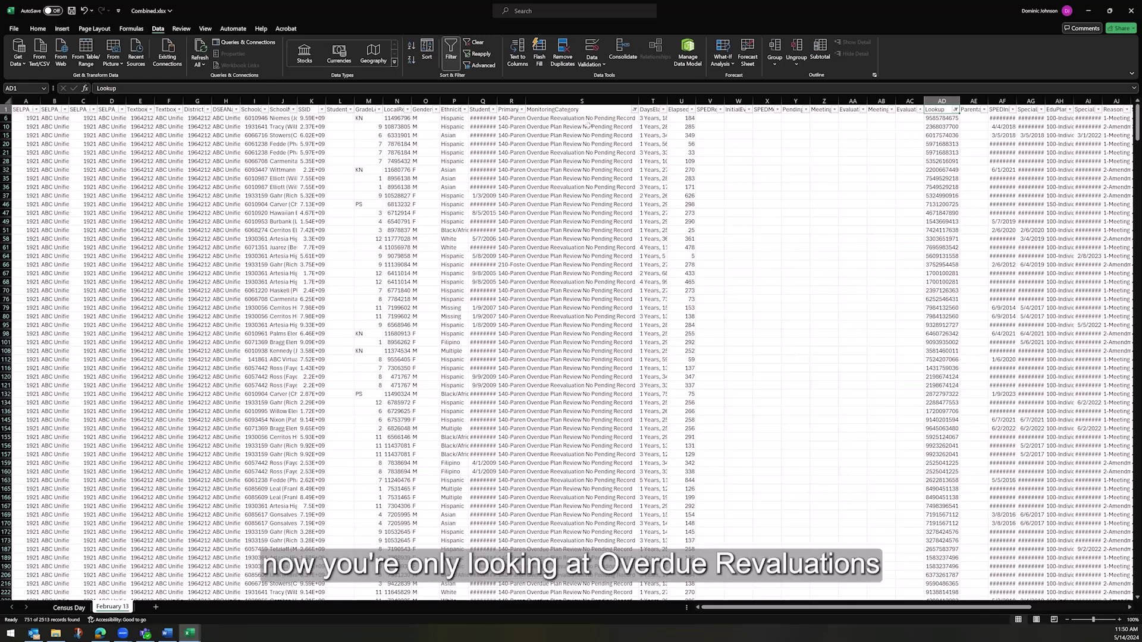
# Step: Autofit columns S through AC so the days-overdue values show in full
pyautogui.click(615, 101)
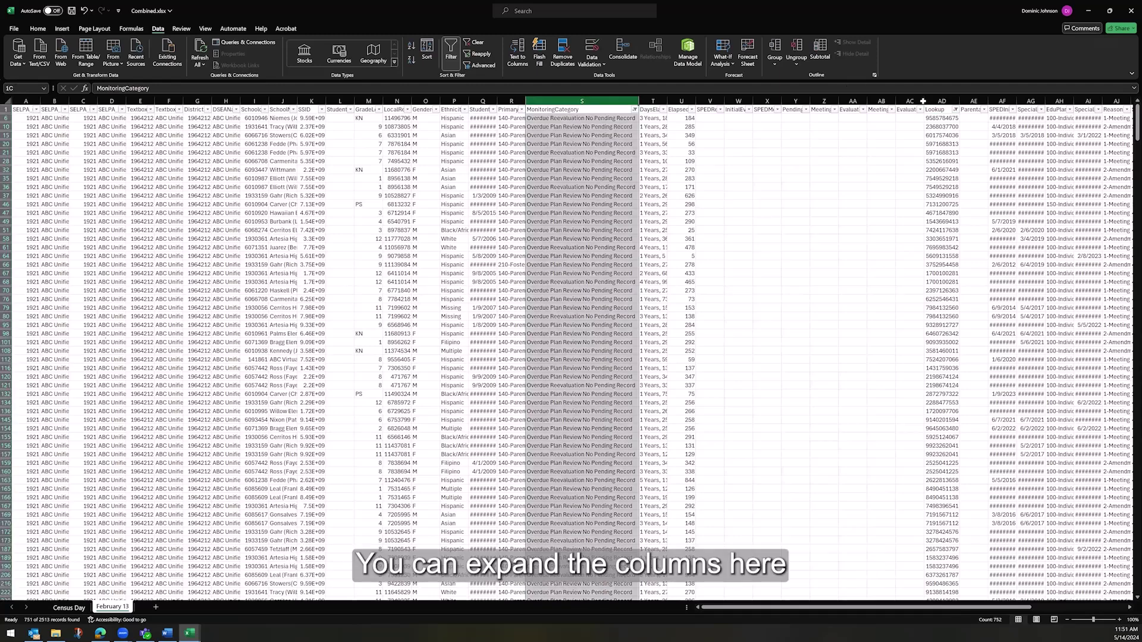
pyautogui.keyDown('shift'); pyautogui.click(895, 102); pyautogui.keyUp('shift')
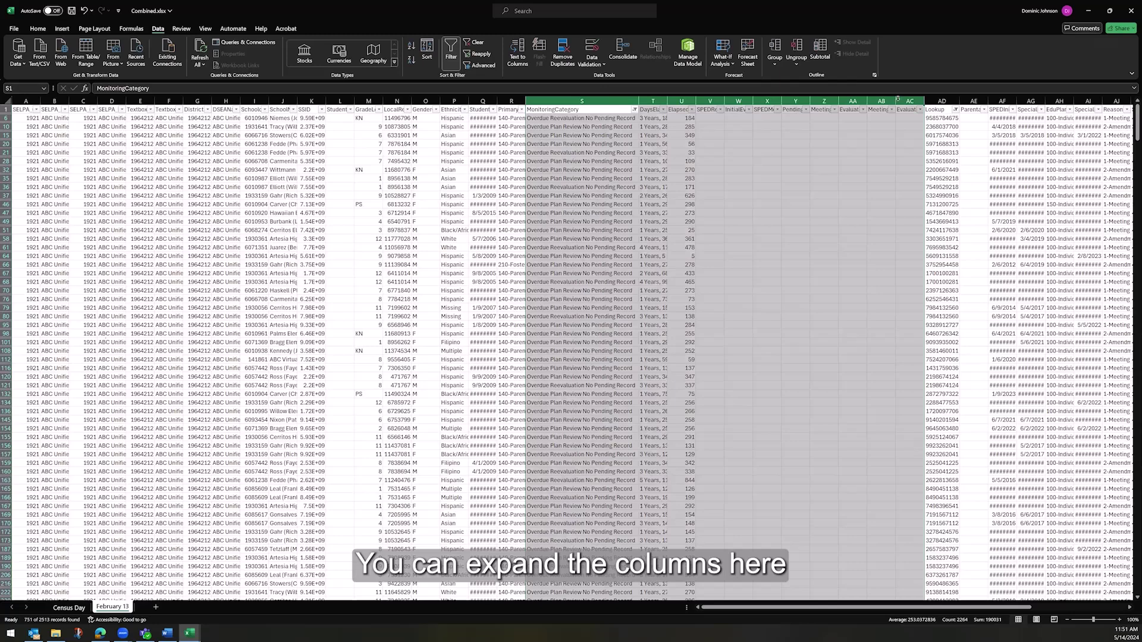
pyautogui.doubleClick(897, 100)
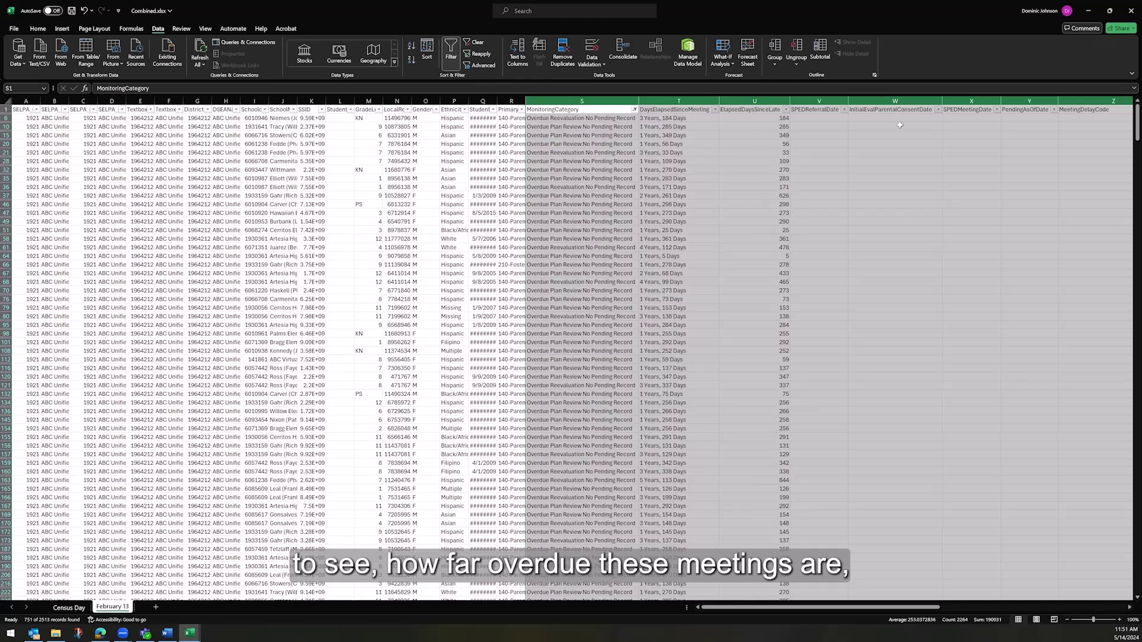
pyautogui.click(1019, 118)
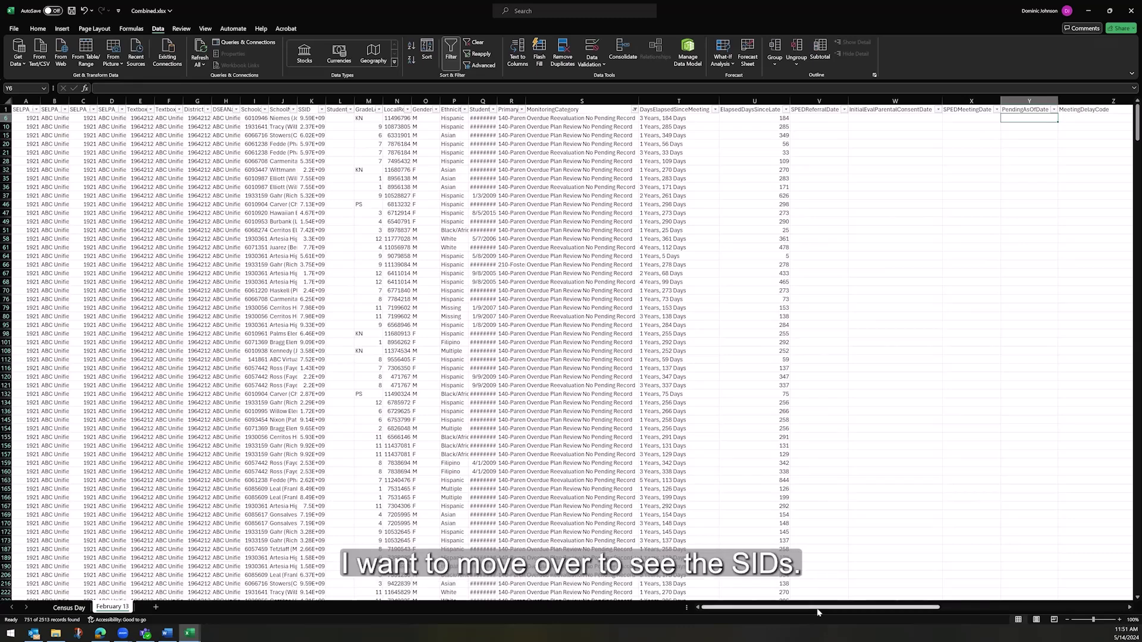
# Step: Scroll right to the Lookup column and select its values down the filtered rows
pyautogui.moveTo(839, 610); pyautogui.dragTo(880, 597)
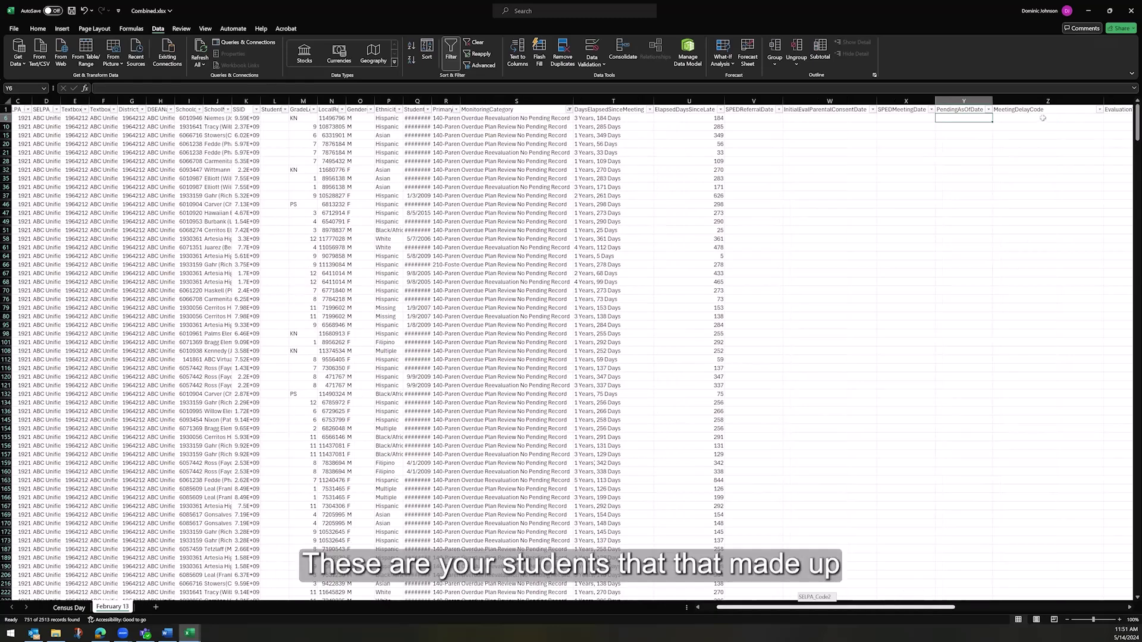
pyautogui.hscroll(5, 1008, 486)
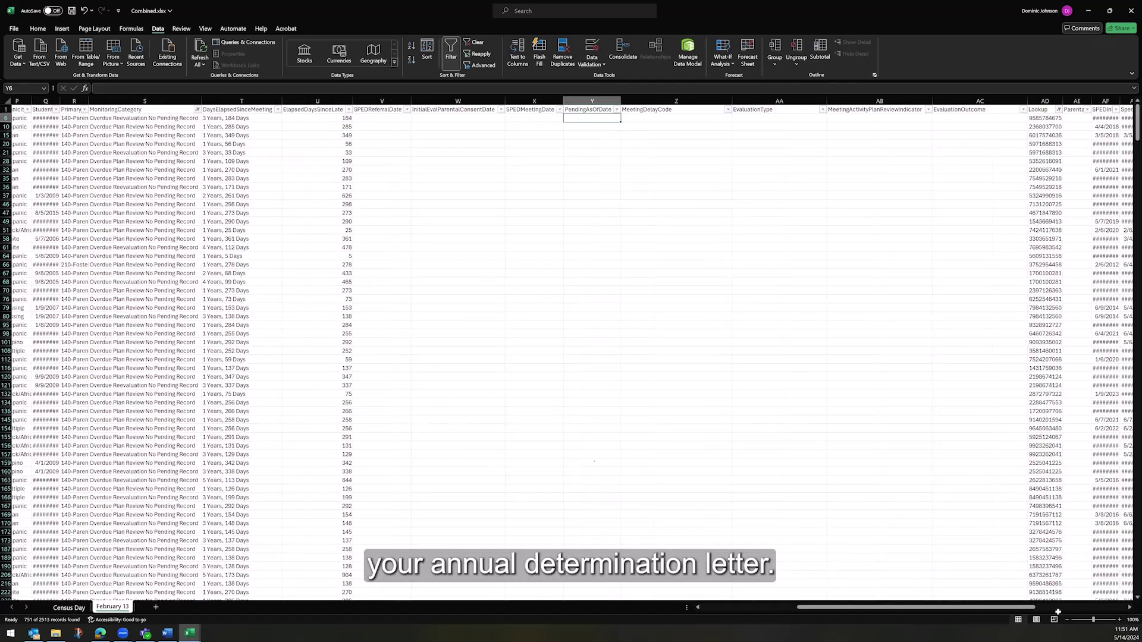
pyautogui.moveTo(1045, 118); pyautogui.dragTo(1057, 631)
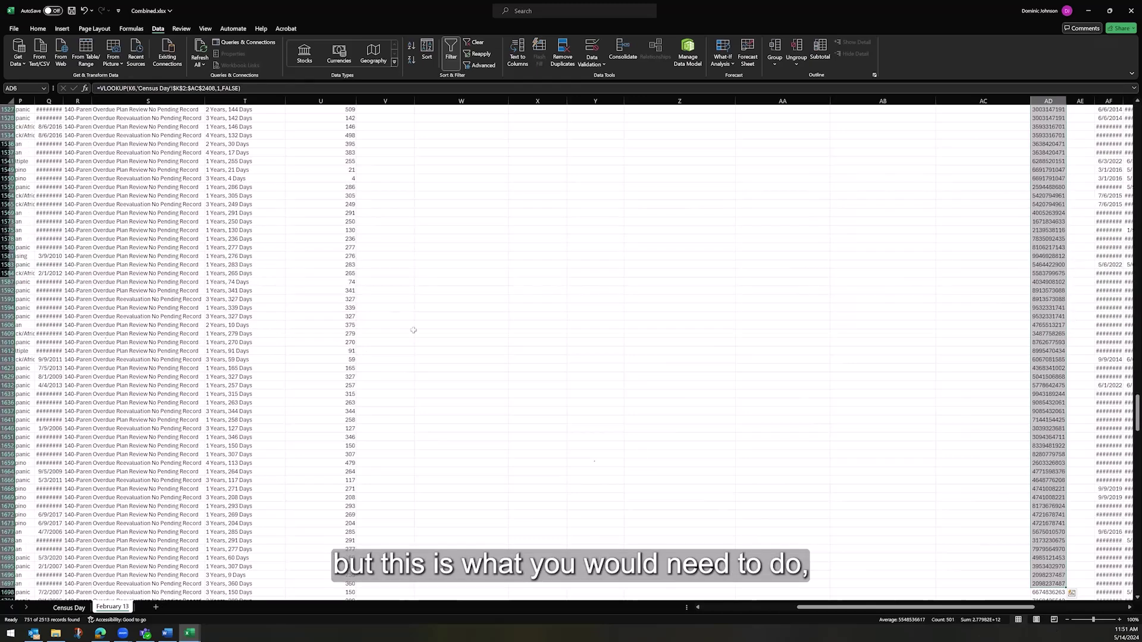